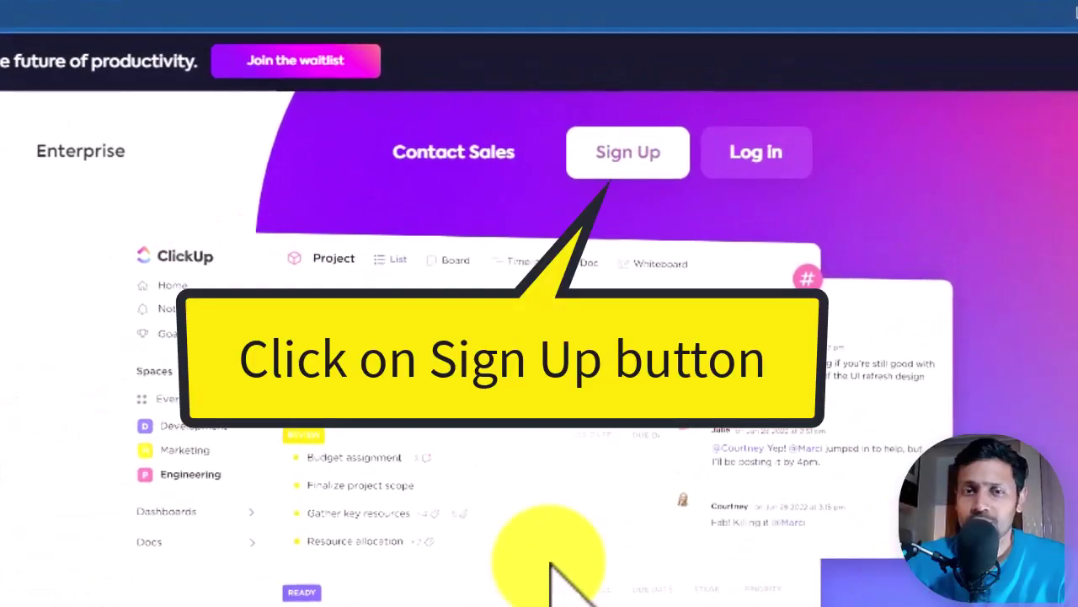
Step: Sign up for a free ClickUp account with an email address
{"action": "left_click", "coordinate": [640, 162]}
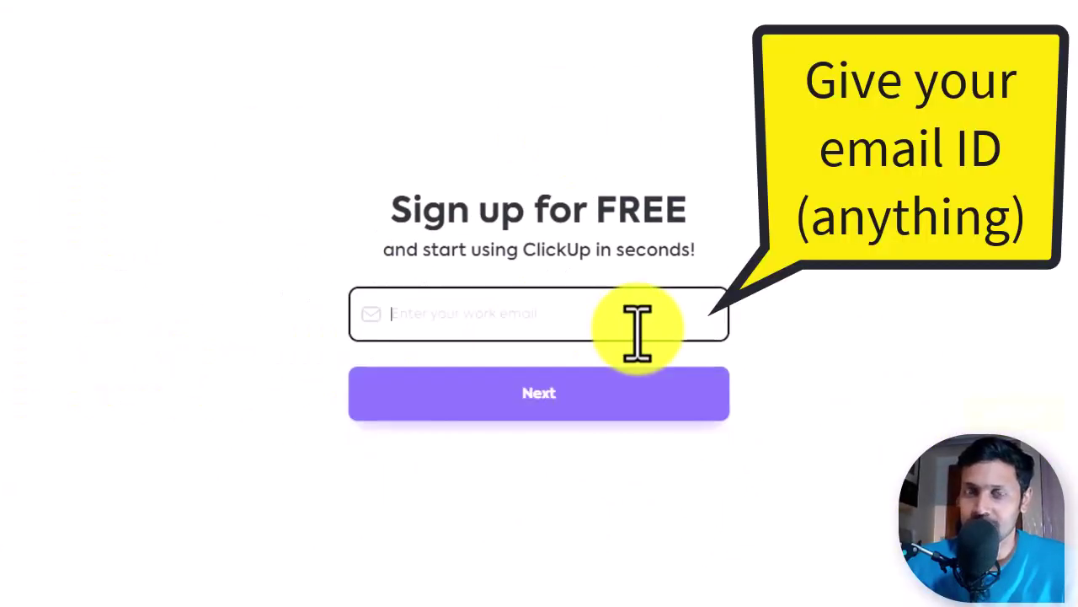
{"action": "type", "text": "email"}
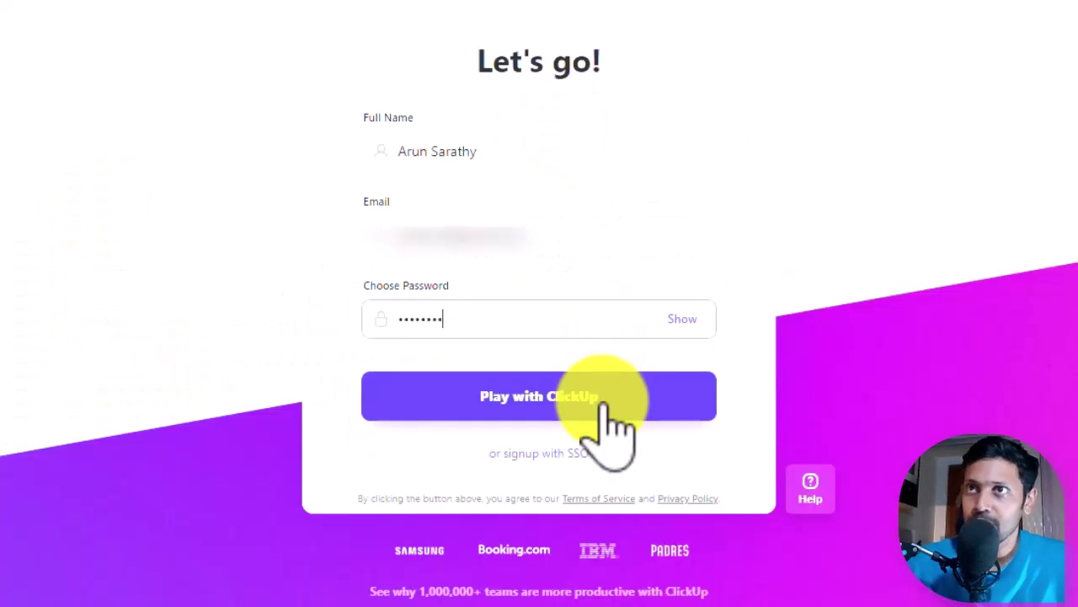
{"action": "left_click", "coordinate": [603, 405]}
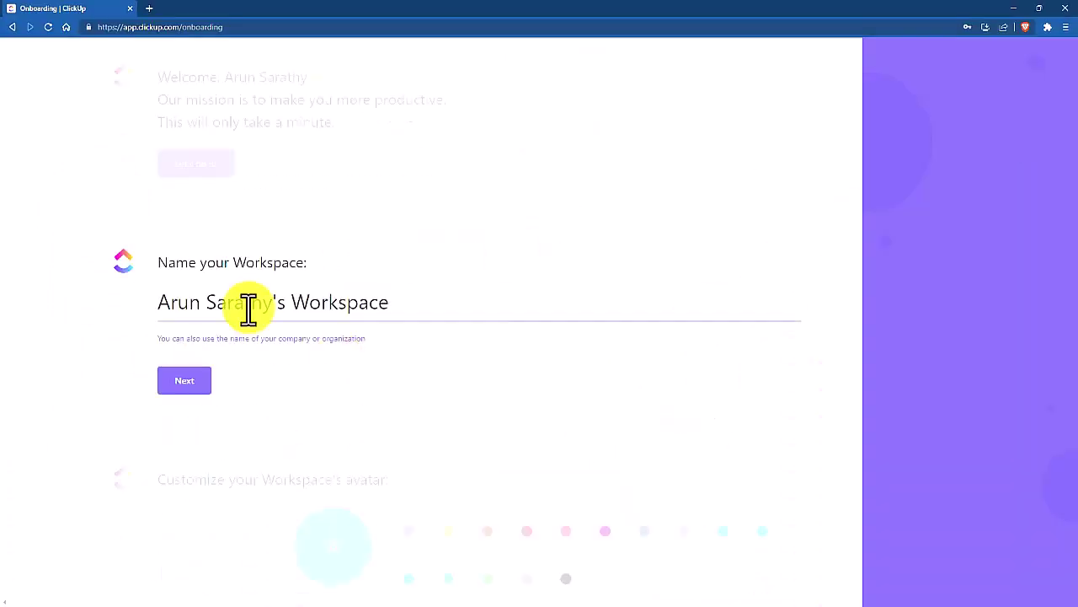
Step: Complete the onboarding steps to reach the new workspace's empty Space
{"action": "left_click", "coordinate": [184, 380]}
{"action": "left_click", "coordinate": [207, 399]}
{"action": "left_click", "coordinate": [188, 345]}
{"action": "left_click", "coordinate": [281, 320]}
{"action": "left_click", "coordinate": [339, 380]}
{"action": "left_click", "coordinate": [185, 368]}
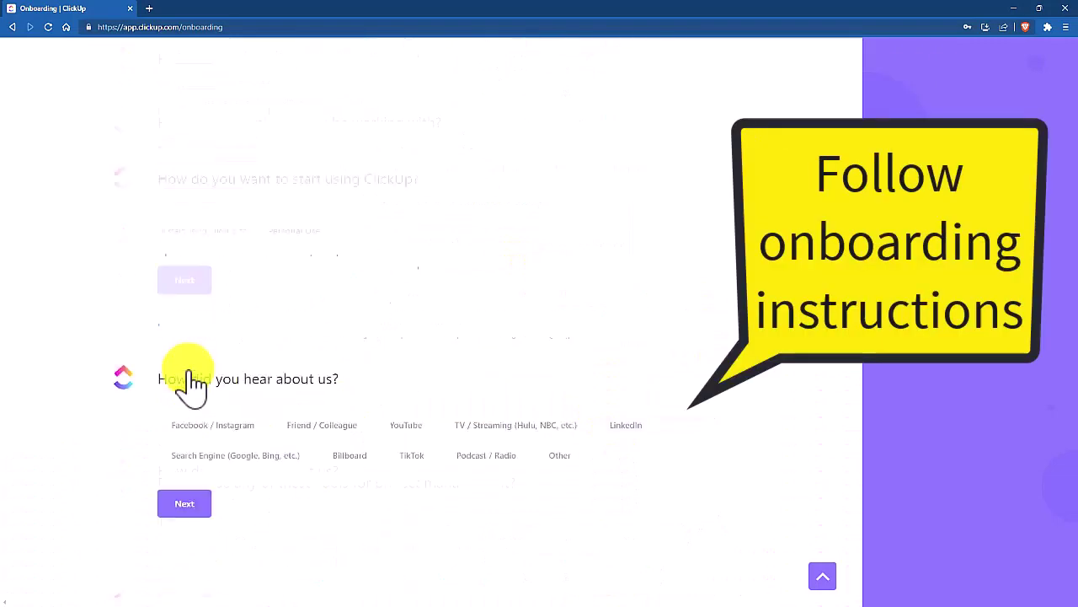
{"action": "left_click", "coordinate": [184, 503]}
{"action": "left_click", "coordinate": [198, 395]}
{"action": "left_click", "coordinate": [205, 361]}
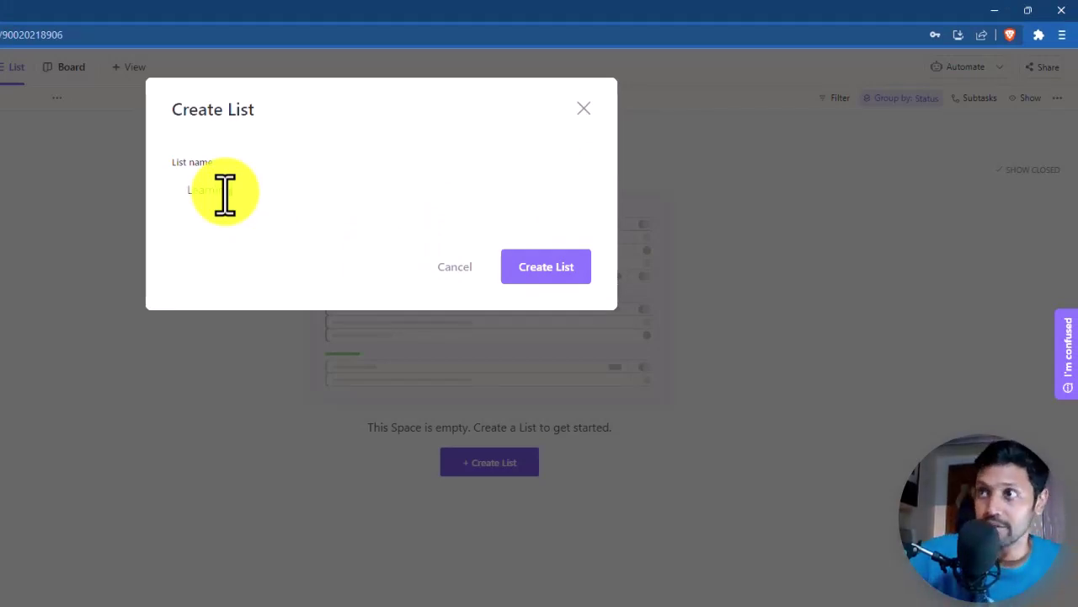
Step: Create a list named Learning and open Browse Templates from its Templates menu
{"action": "type", "text": "Learning"}
{"action": "left_click", "coordinate": [539, 268]}
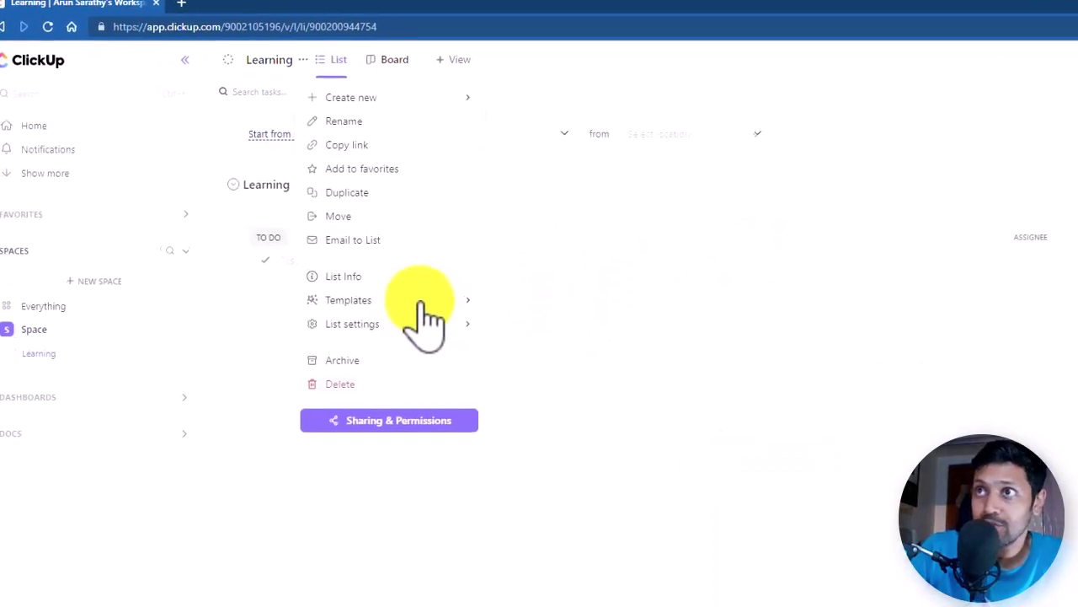
{"action": "mouse_move", "coordinate": [418, 301]}
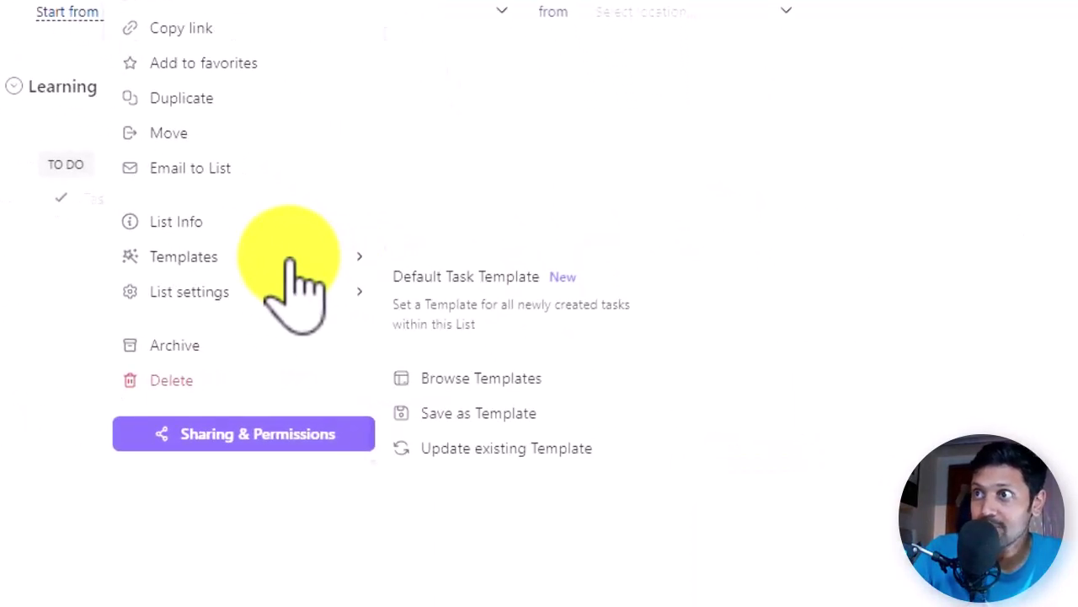
{"action": "left_click", "coordinate": [459, 380]}
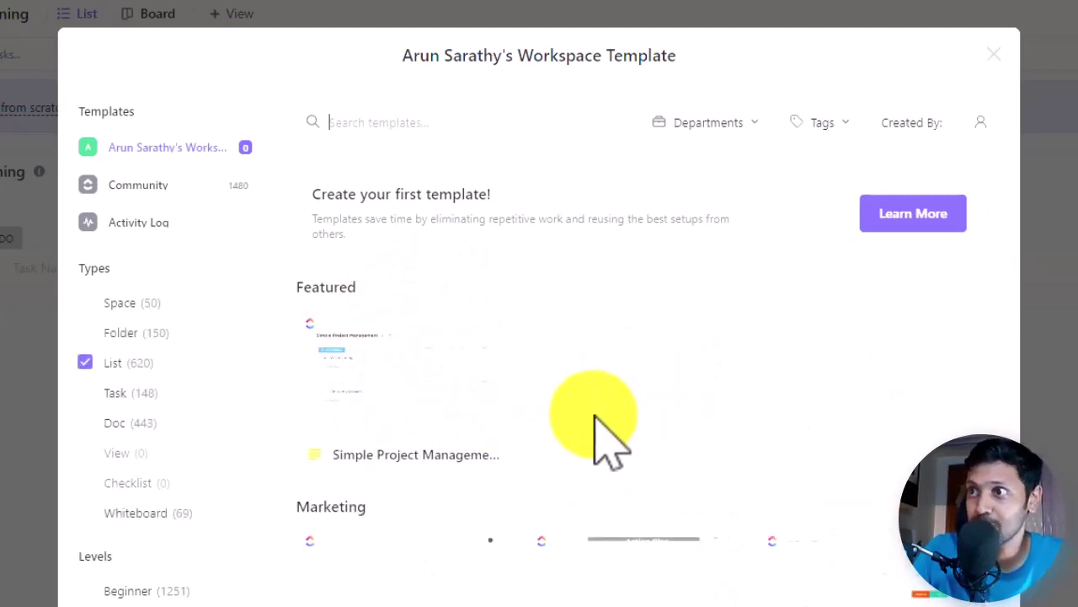
Step: Scroll through the List templates, then close the browser to return to Learning
{"action": "scroll", "coordinate": [748, 410], "scroll_direction": "down", "scroll_amount": 1}
{"action": "scroll", "coordinate": [748, 410], "scroll_direction": "down", "scroll_amount": 5}
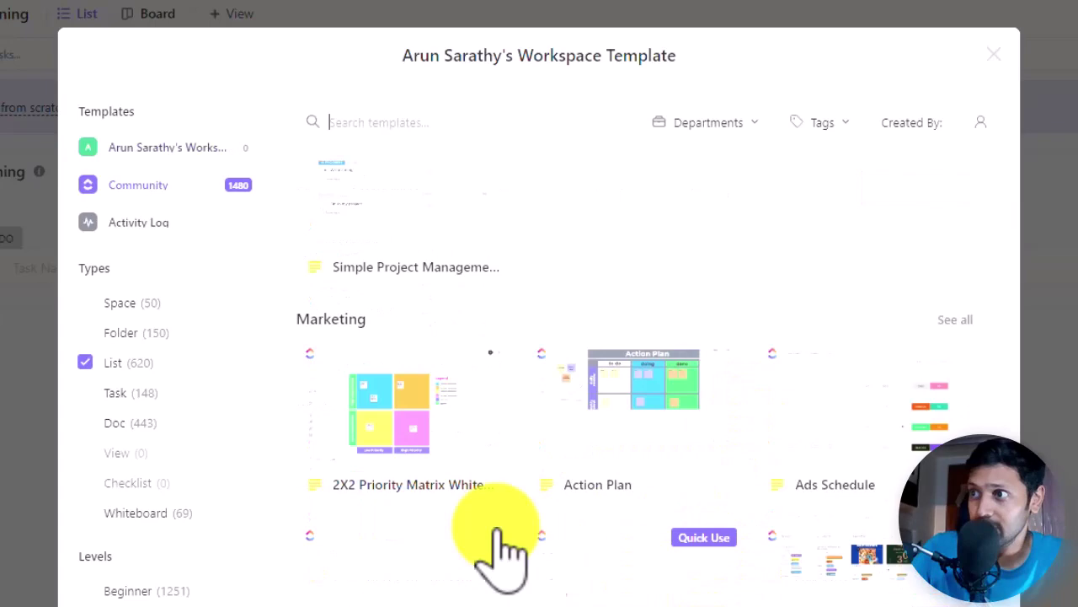
{"action": "scroll", "coordinate": [598, 523], "scroll_direction": "down", "scroll_amount": 12}
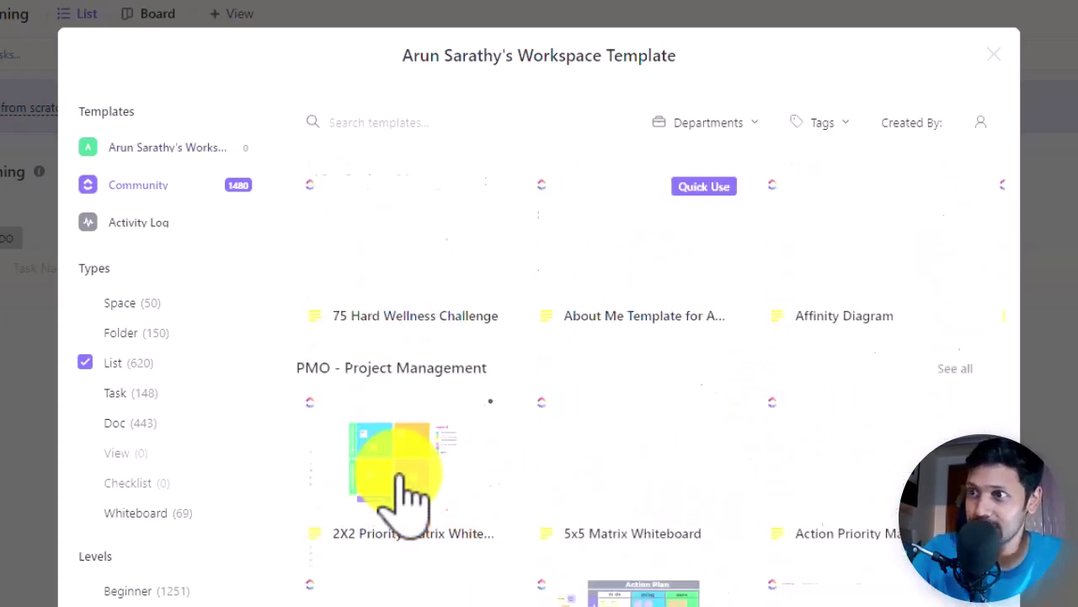
{"action": "left_click", "coordinate": [54, 361]}
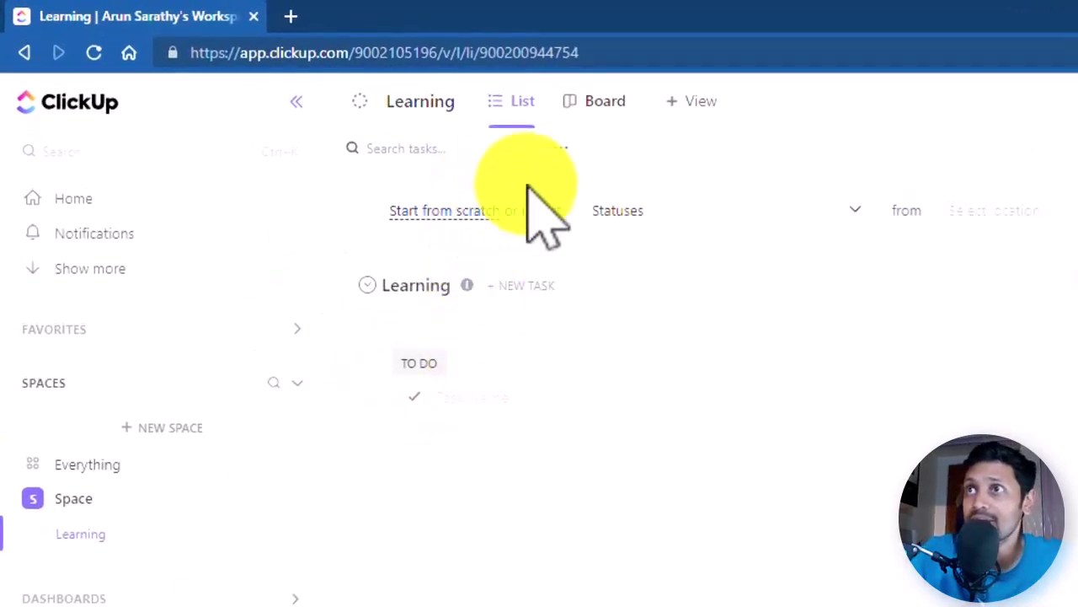
Step: Add task 1, task 2 and task 3 under TO DO in the Learning list
{"action": "left_click", "coordinate": [479, 398]}
{"action": "type", "text": "task 1"}
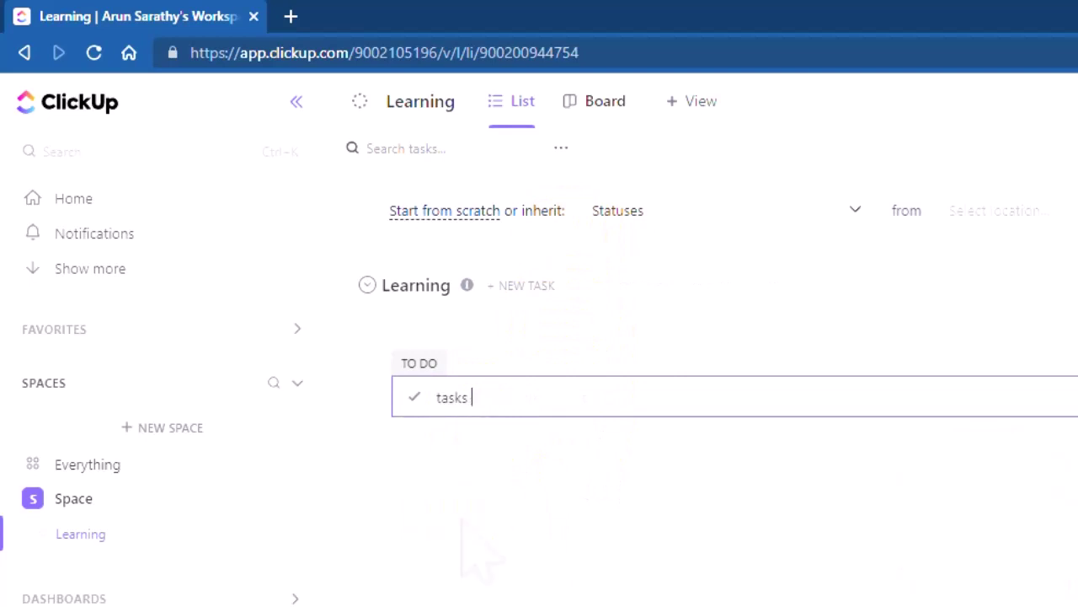
{"action": "key", "text": "Return"}
{"action": "type", "text": "task 2"}
{"action": "key", "text": "Return"}
{"action": "type", "text": "task 3"}
{"action": "key", "text": "Return"}
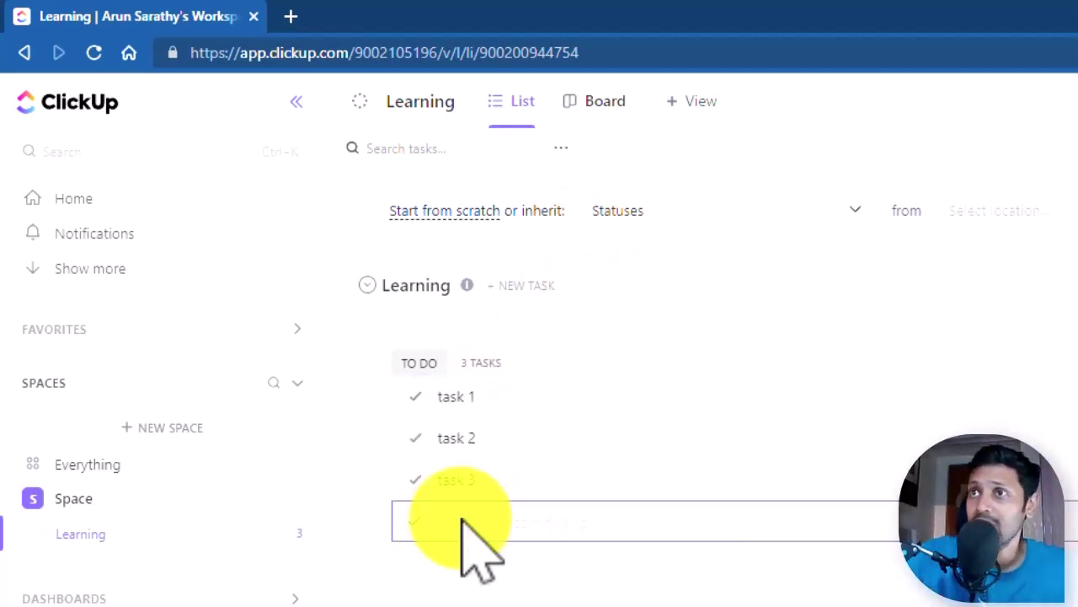
{"action": "key", "text": "Escape"}
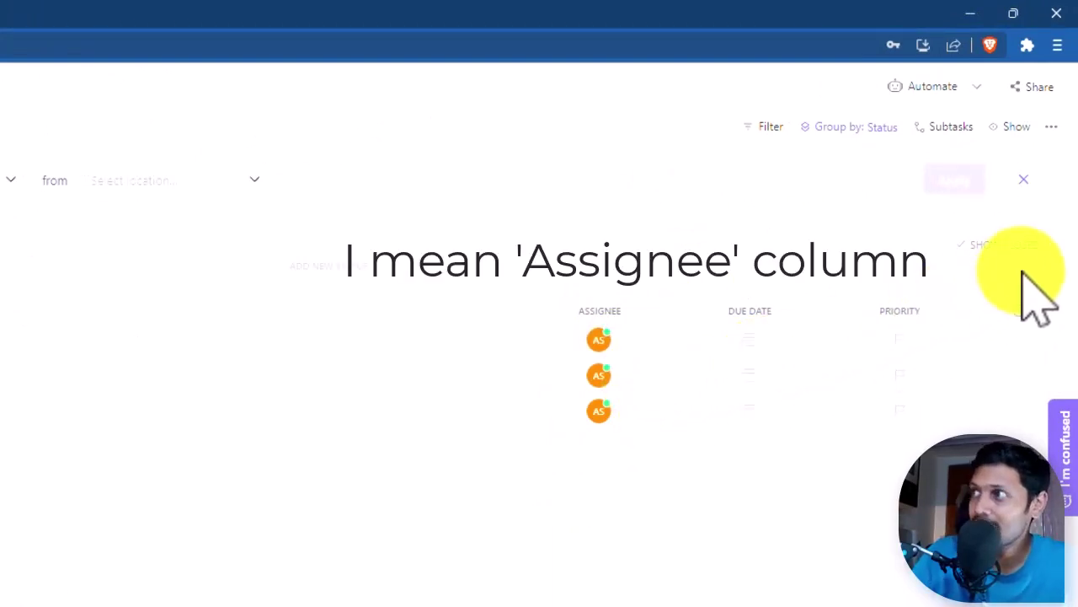
{"action": "left_click", "coordinate": [1051, 127]}
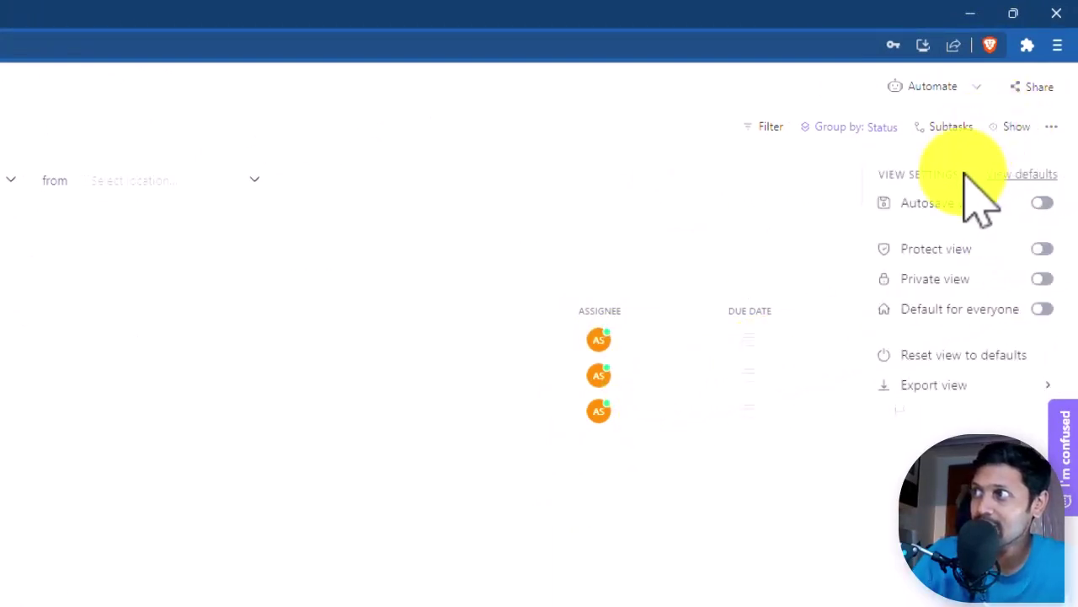
{"action": "left_click", "coordinate": [1017, 126]}
{"action": "left_click", "coordinate": [986, 202]}
{"action": "type", "text": "as"}
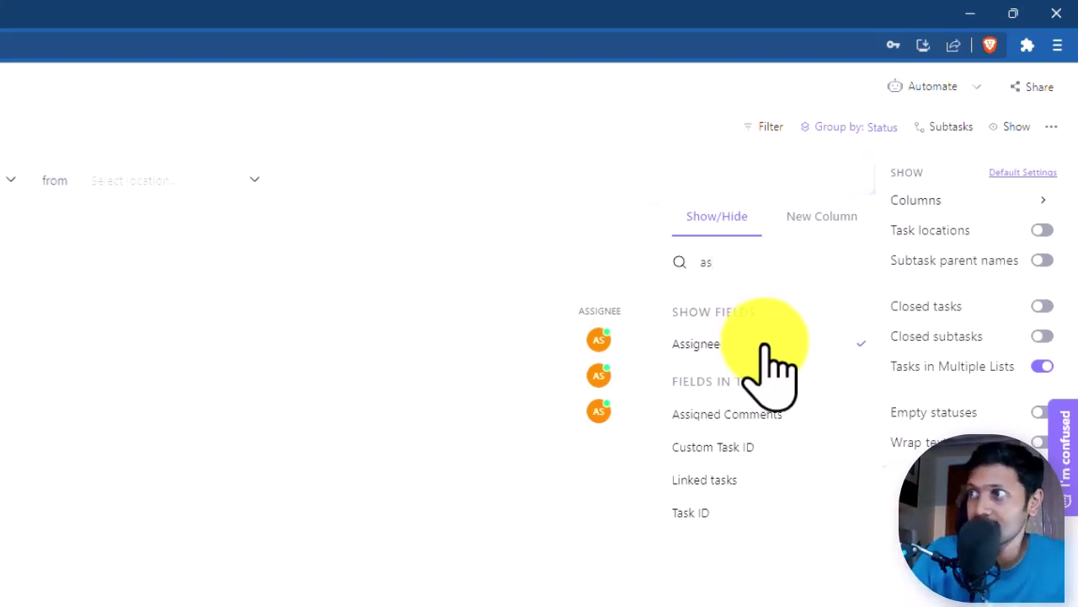
{"action": "left_click", "coordinate": [722, 301]}
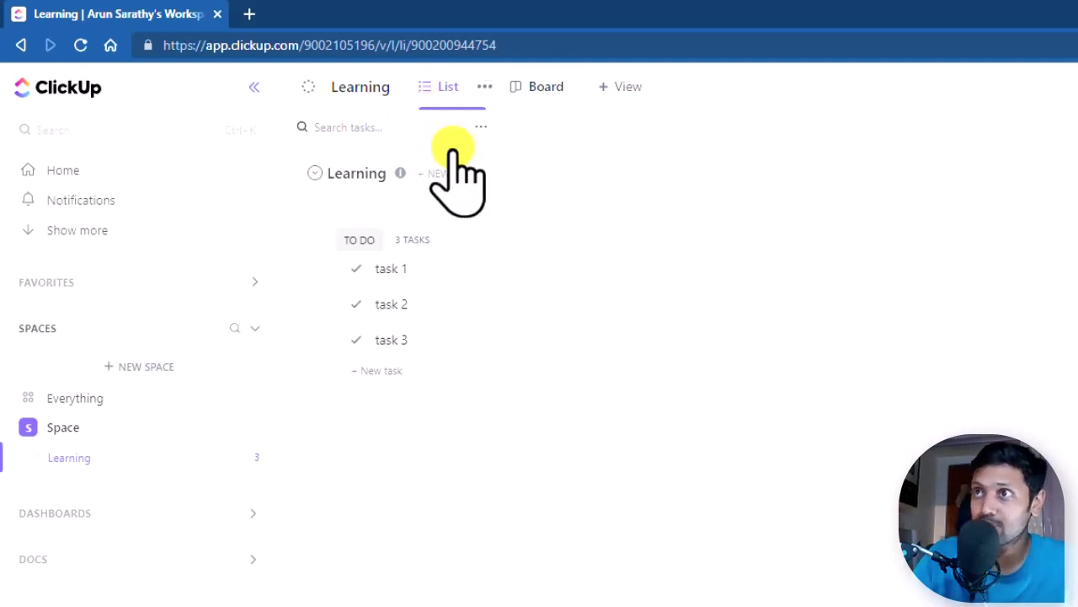
Step: Switch Learning to Board view, move task 1 into COMPLETE, and preview the + View types
{"action": "left_click", "coordinate": [511, 96]}
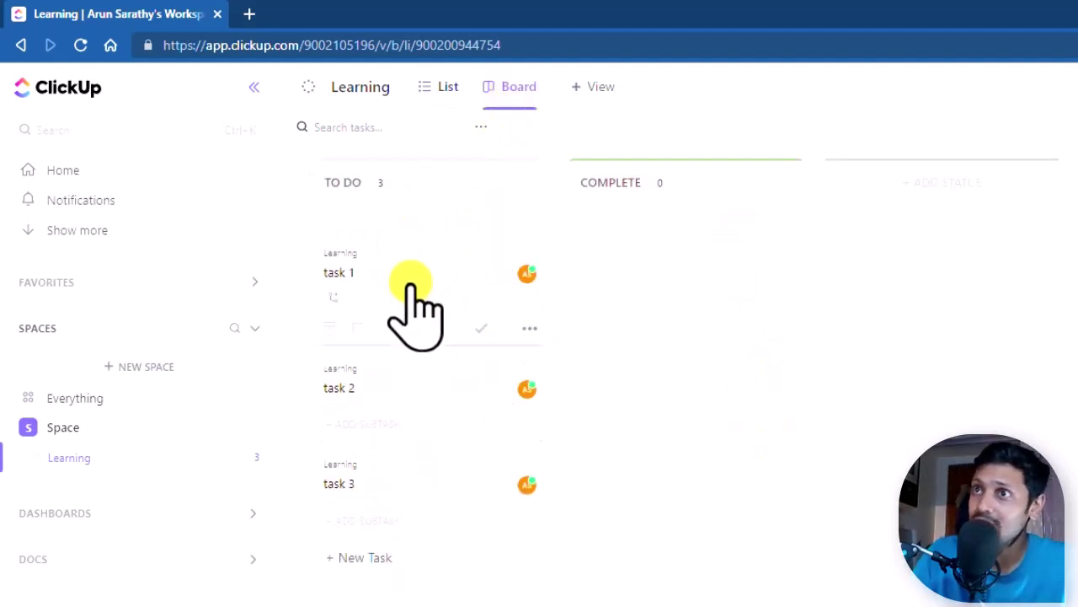
{"action": "left_click_drag", "start_coordinate": [417, 278], "coordinate": [640, 304]}
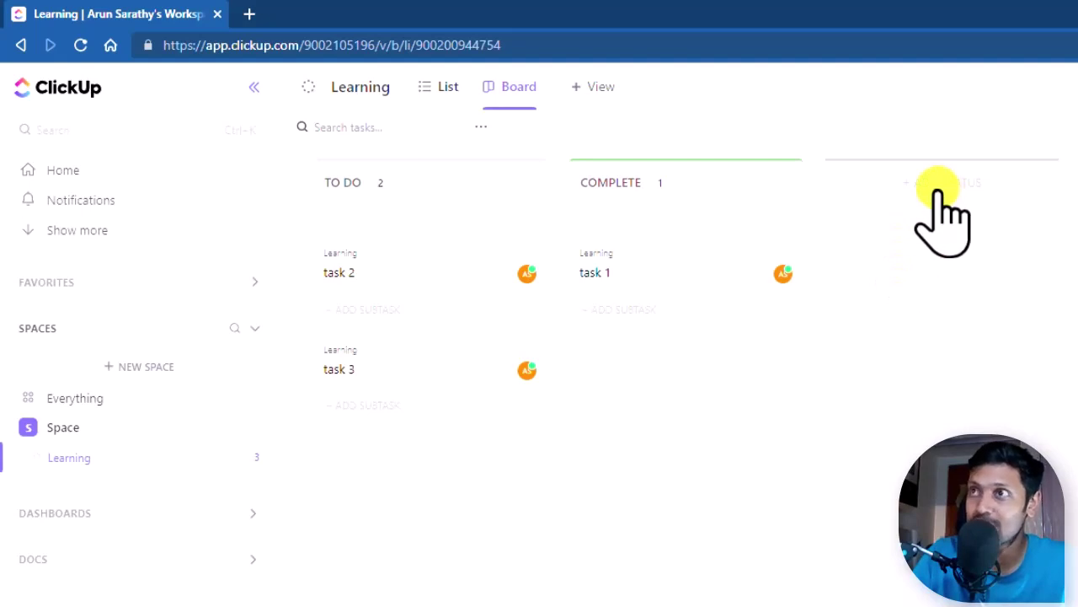
{"action": "left_click", "coordinate": [587, 89]}
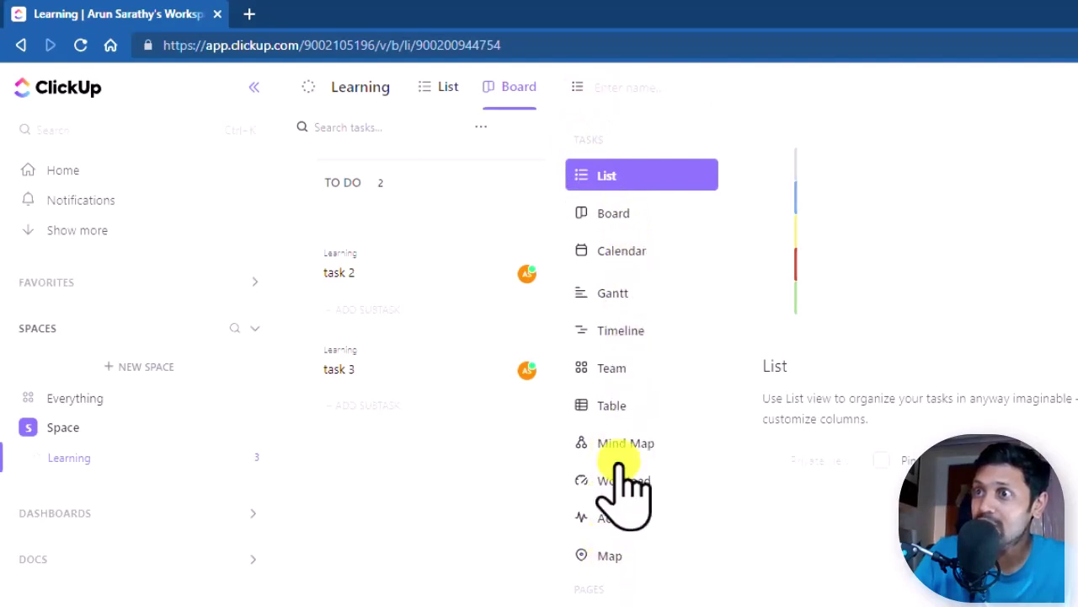
{"action": "left_click", "coordinate": [353, 566]}
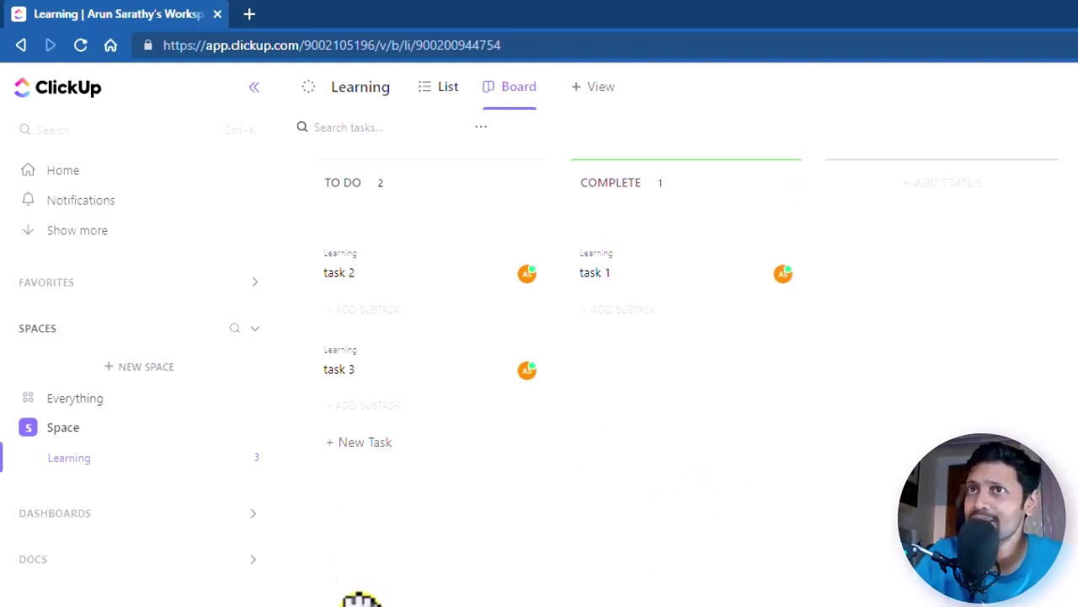
Step: Turn on the dark sidebar in the sidebar settings
{"action": "left_click", "coordinate": [224, 86]}
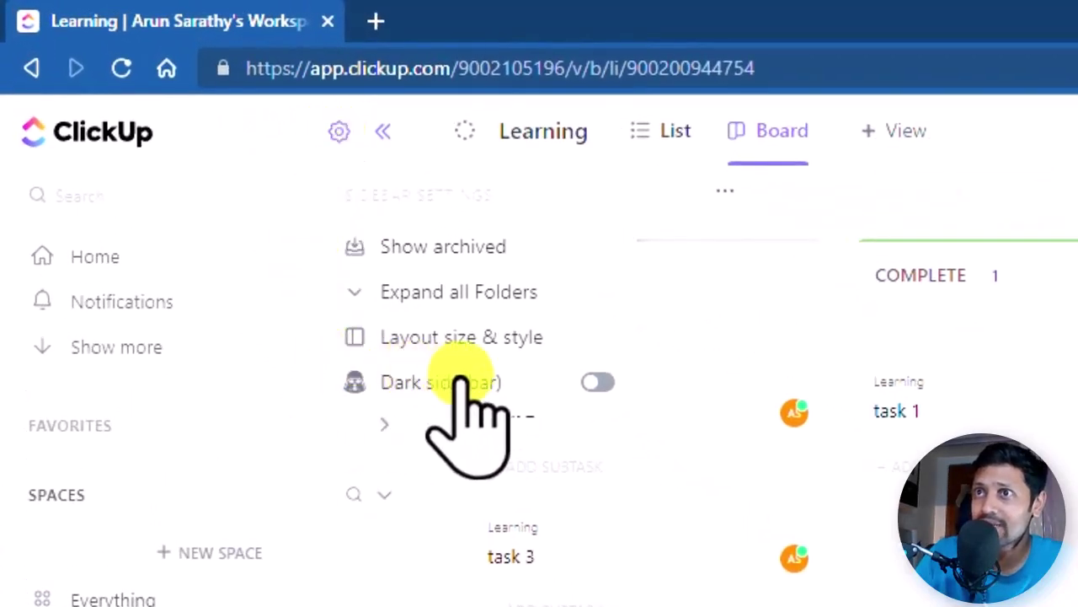
{"action": "left_click", "coordinate": [597, 383]}
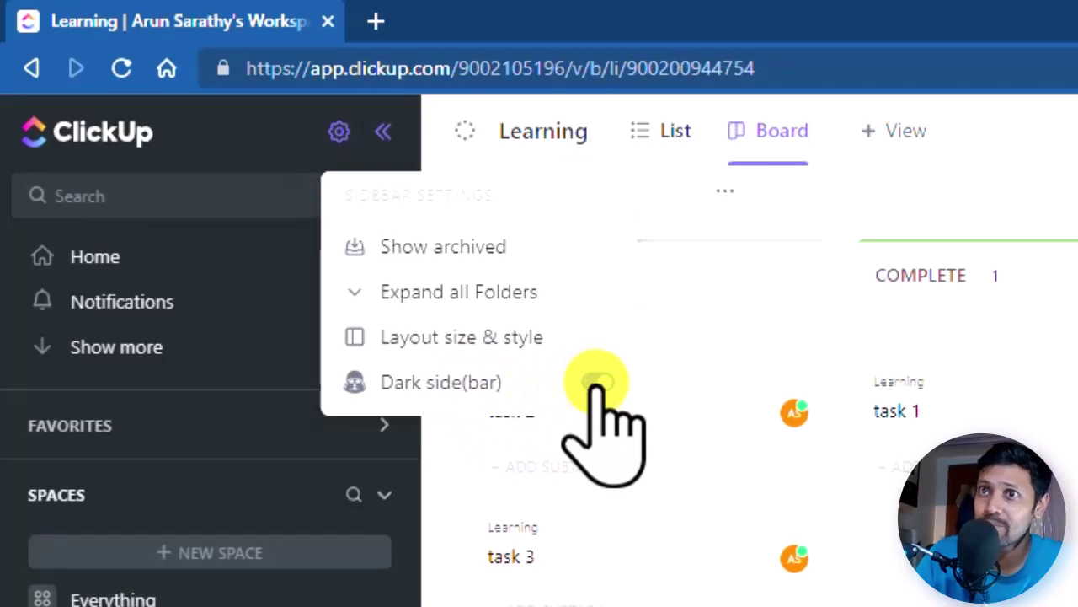
{"action": "key", "text": "Escape"}
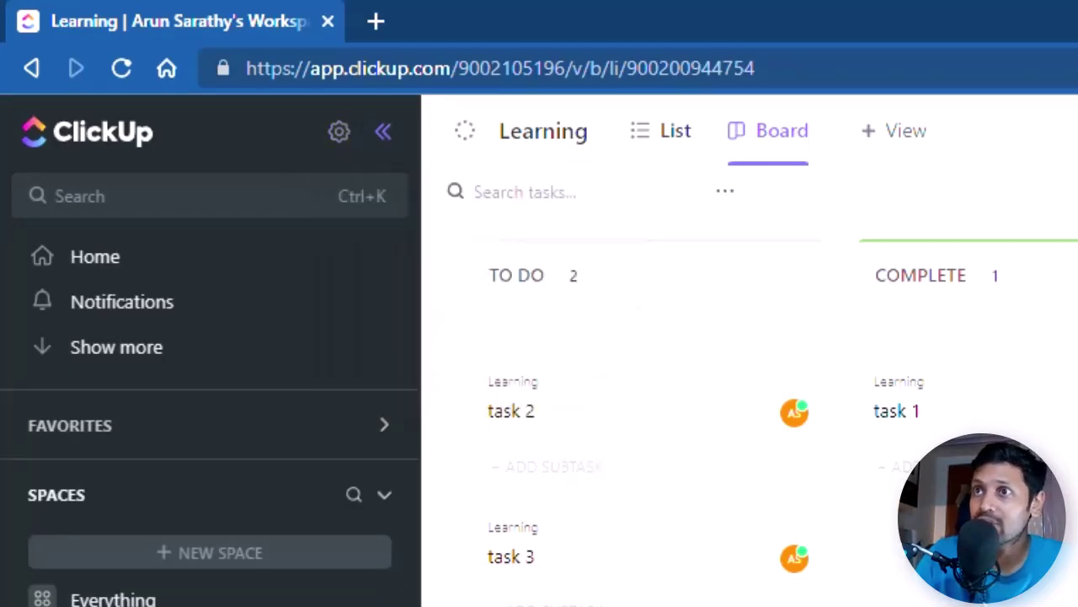
Step: Open the workspace and profile menu from the bottom-left avatar
{"action": "left_click", "coordinate": [33, 591]}
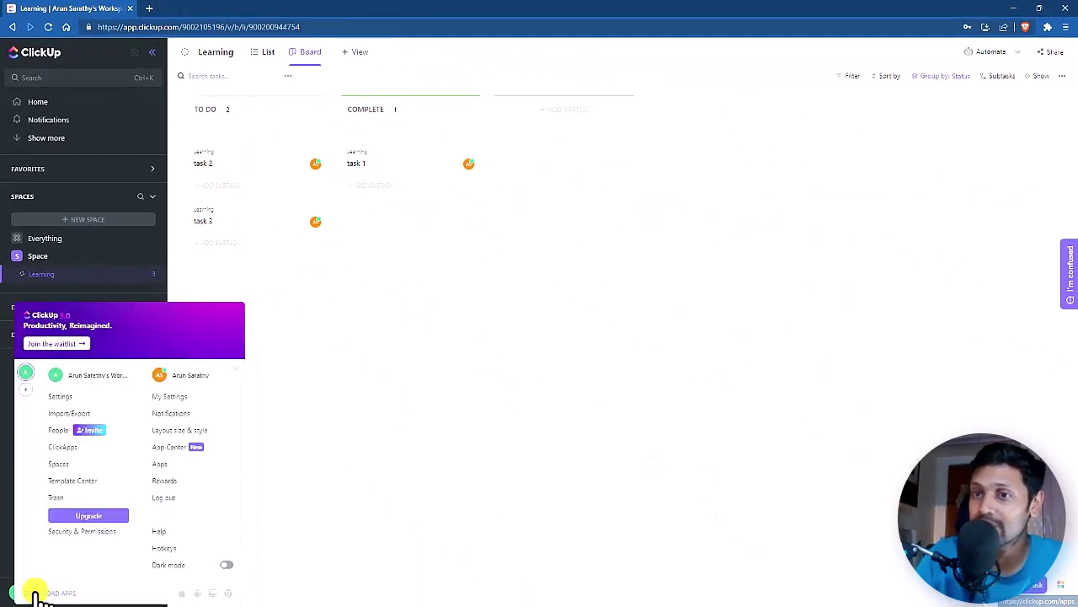
{"action": "left_click", "coordinate": [32, 590]}
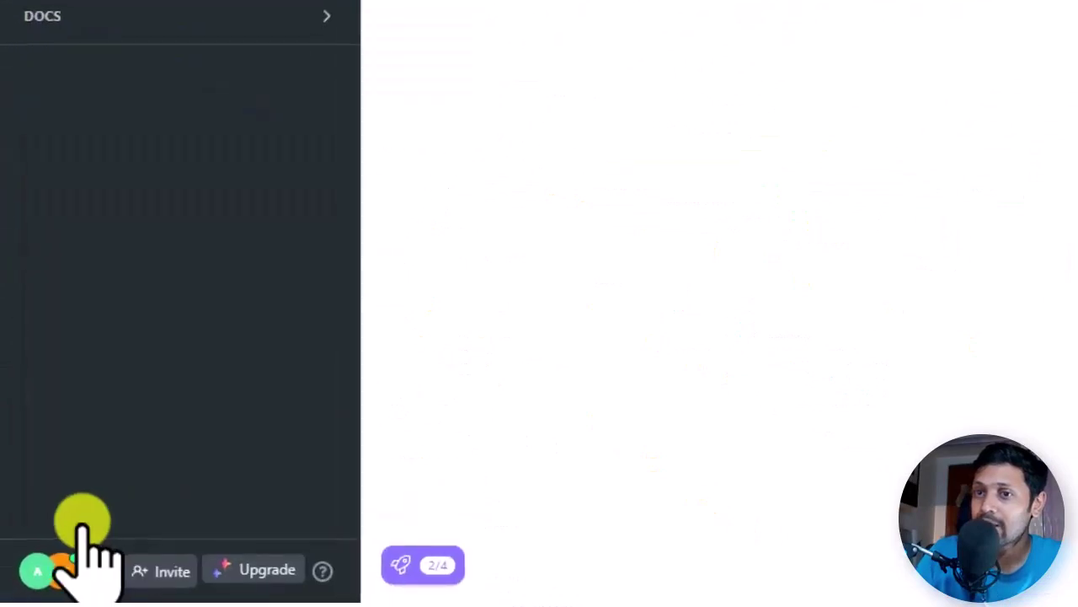
{"action": "left_click", "coordinate": [43, 570]}
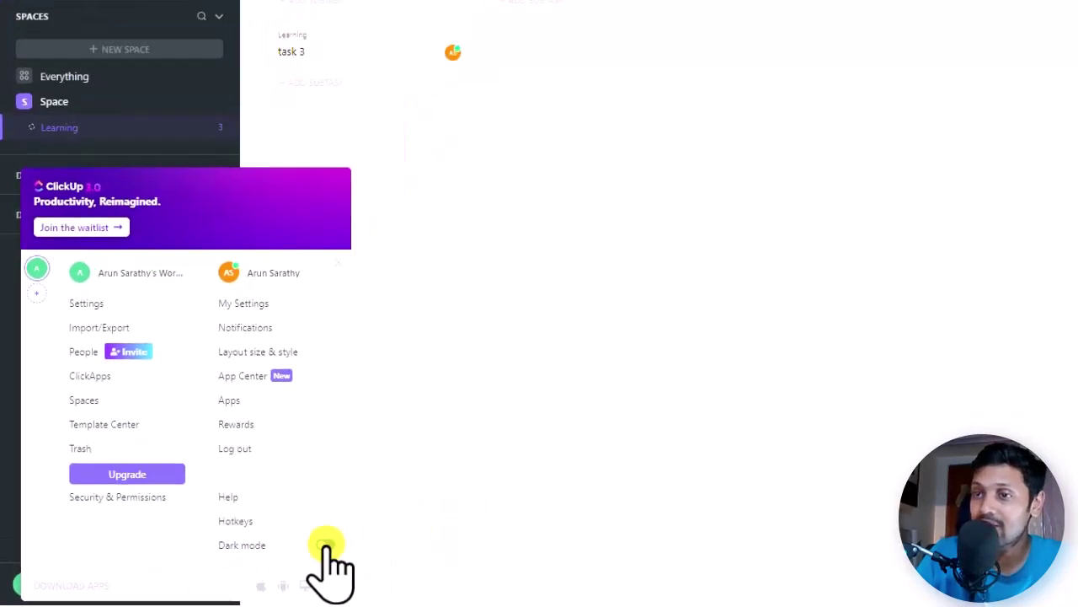
Step: Turn on dark mode for the whole app, then look at the Space's options menu
{"action": "left_click", "coordinate": [326, 545]}
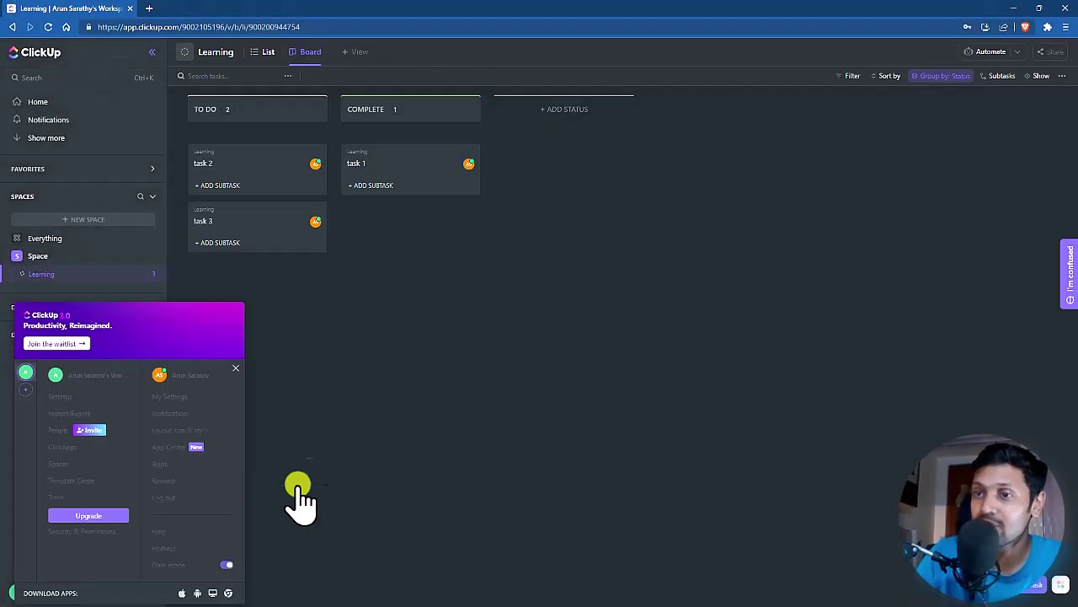
{"action": "left_click", "coordinate": [344, 444]}
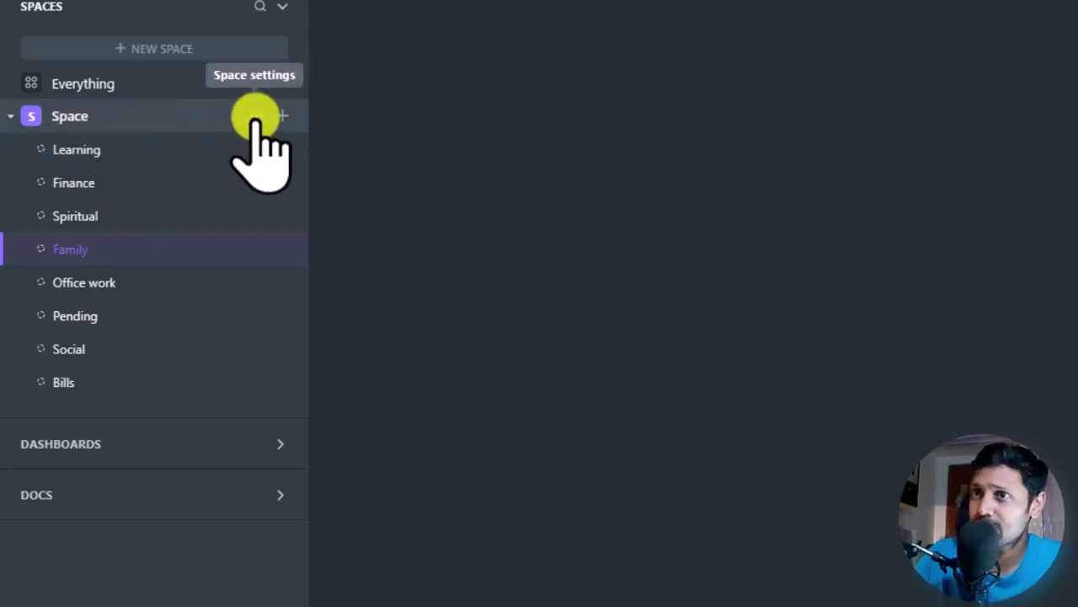
{"action": "left_click", "coordinate": [255, 116]}
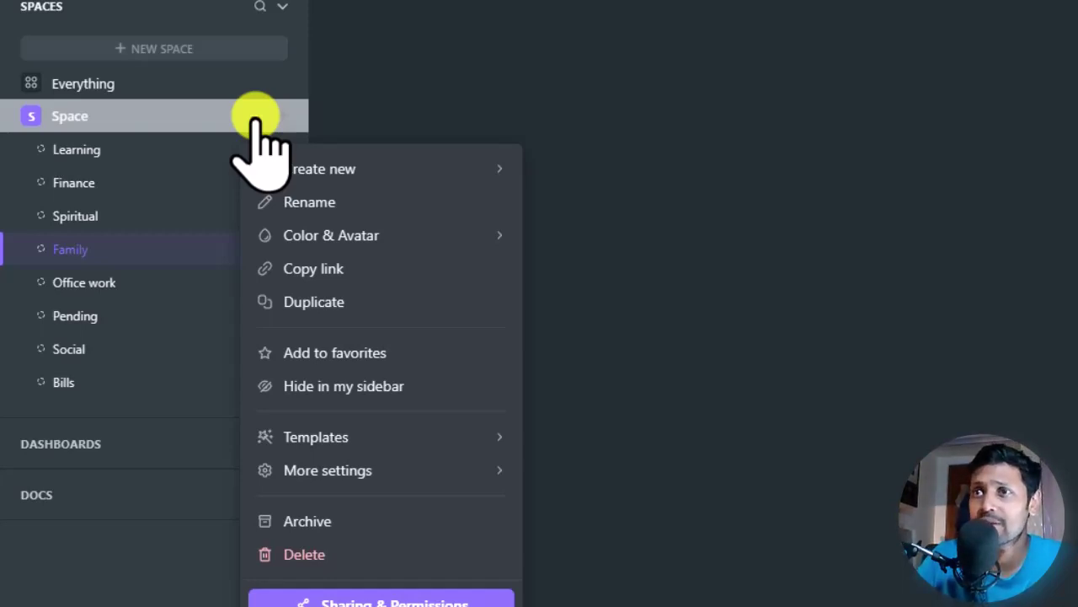
{"action": "left_click", "coordinate": [433, 132]}
Step: Rename the Space via its right-click menu and save the name
{"action": "right_click", "coordinate": [75, 128]}
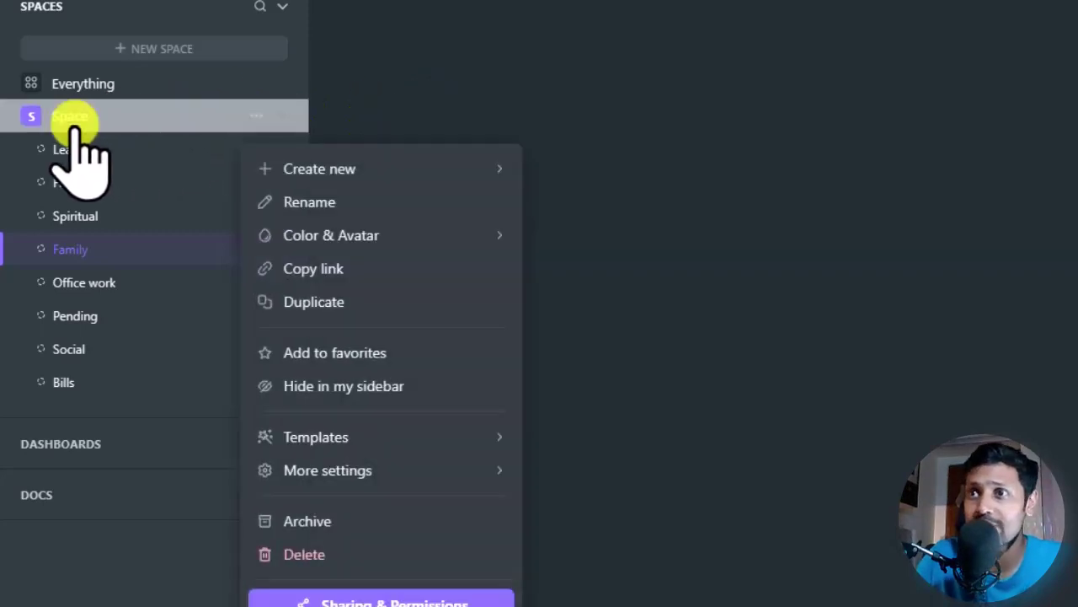
{"action": "left_click", "coordinate": [329, 203]}
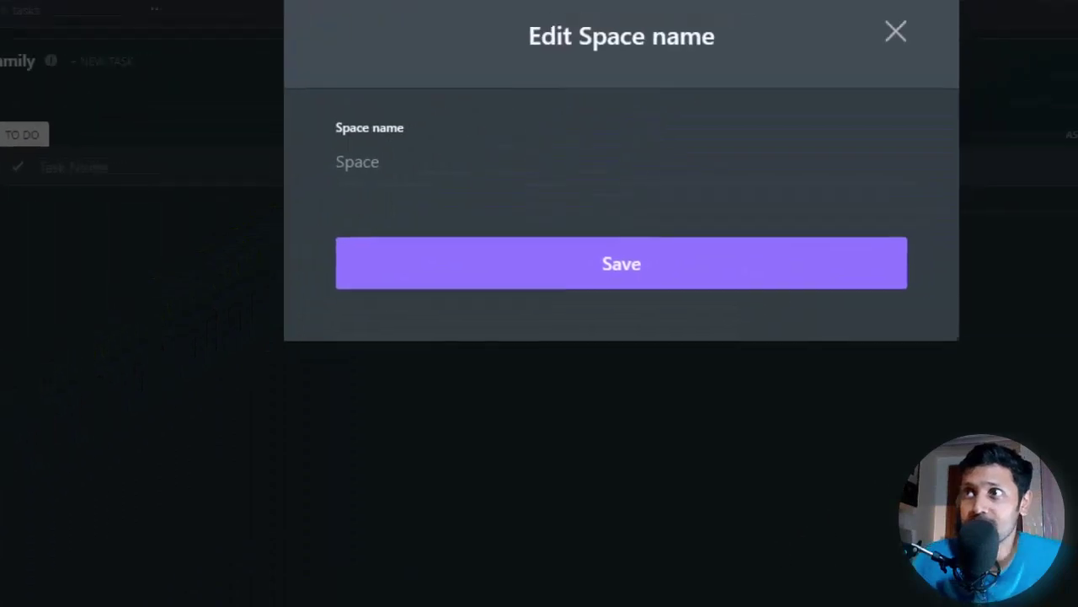
{"action": "left_click", "coordinate": [528, 270]}
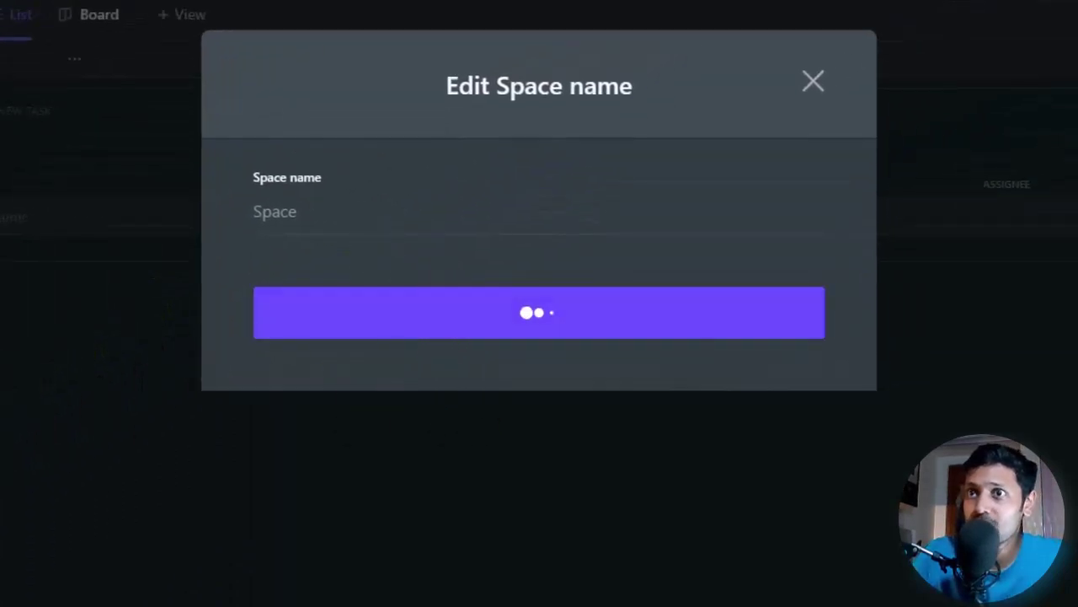
Step: Inspect the right-click menus of the Learning list, a task row and task 2's due date
{"action": "right_click", "coordinate": [85, 89]}
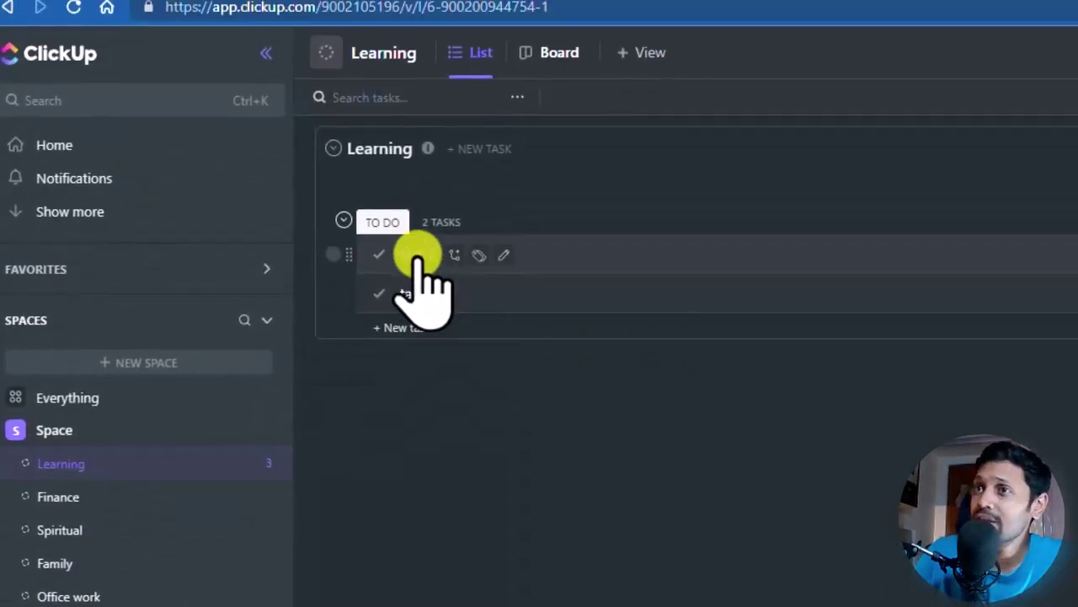
{"action": "right_click", "coordinate": [426, 79]}
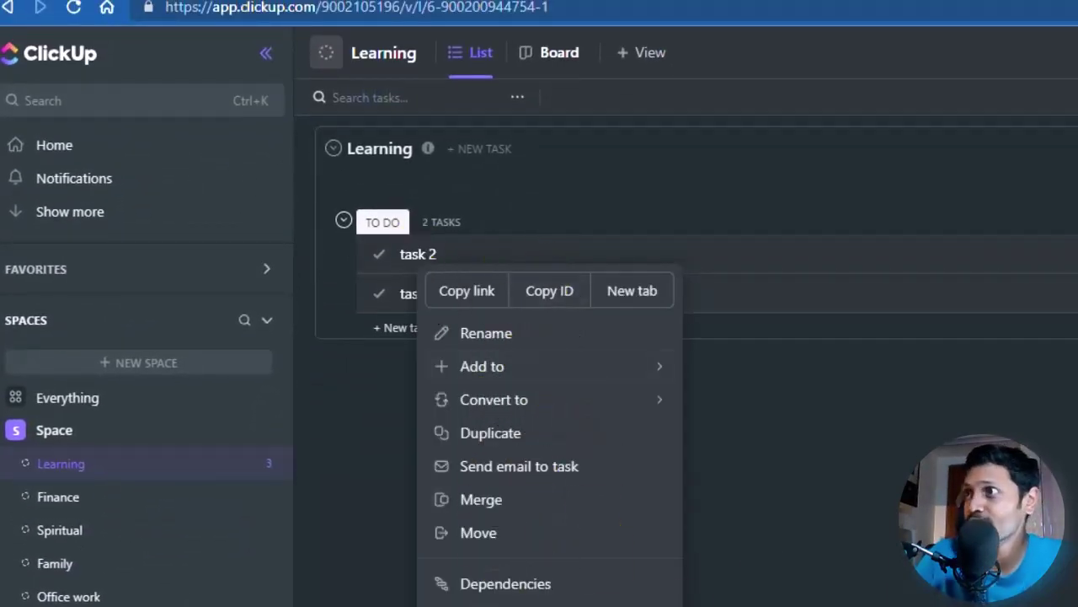
{"action": "key", "text": "Escape"}
{"action": "right_click", "coordinate": [590, 171]}
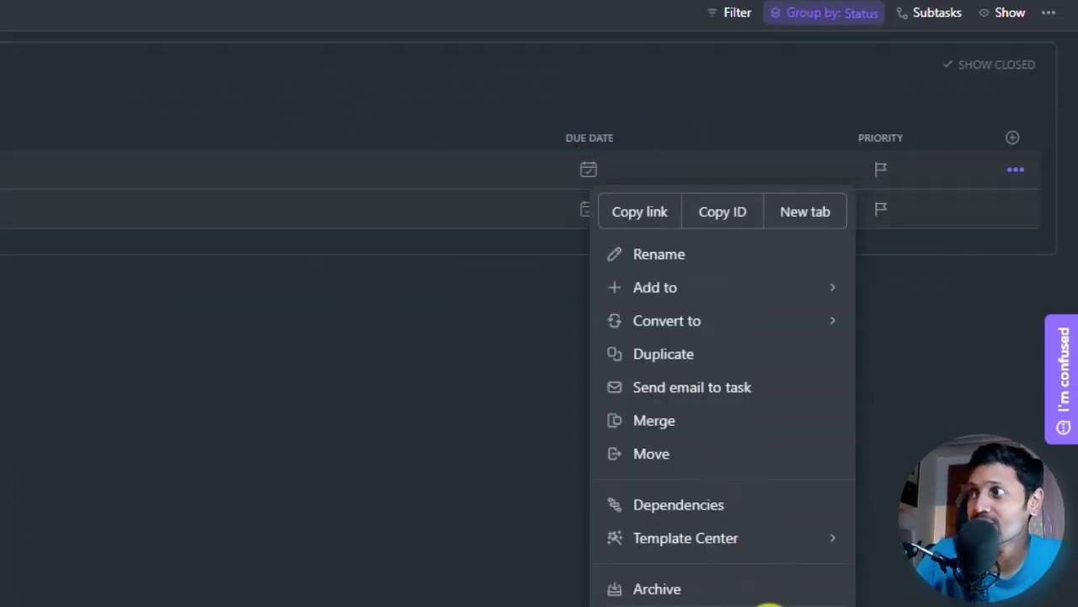
{"action": "left_click", "coordinate": [310, 480]}
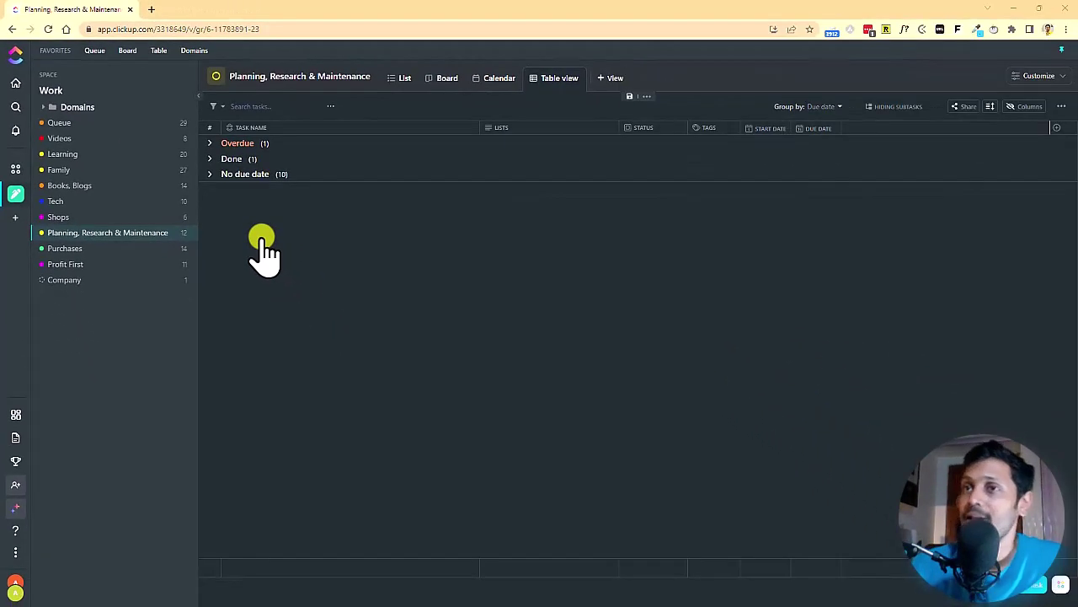
Step: Open ClickApps from the workspace menu and scroll through the 41 ClickApps cards
{"action": "left_click", "coordinate": [13, 586]}
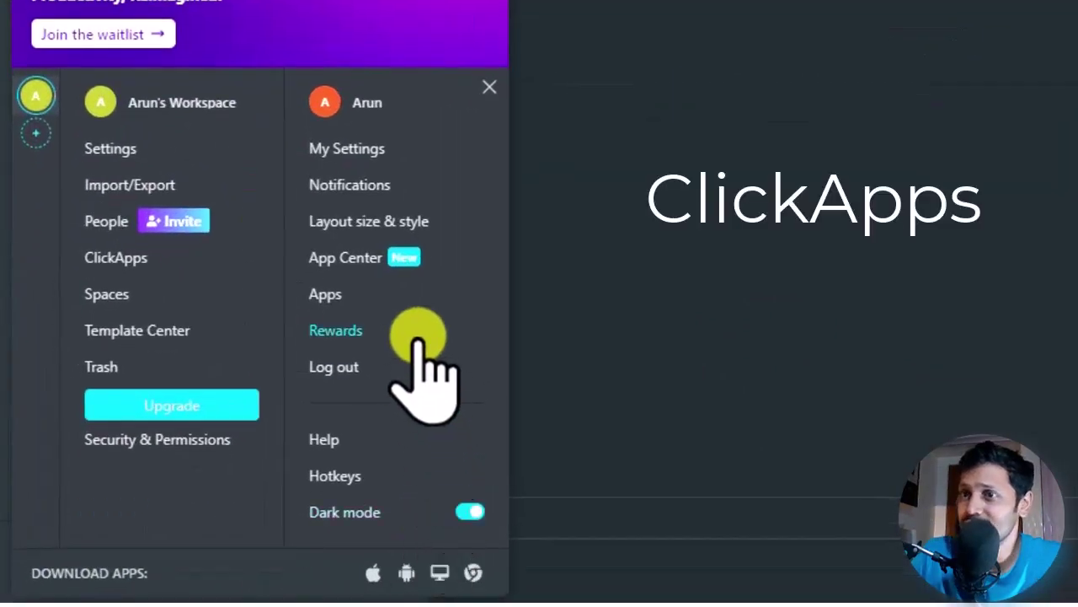
{"action": "left_click", "coordinate": [144, 258]}
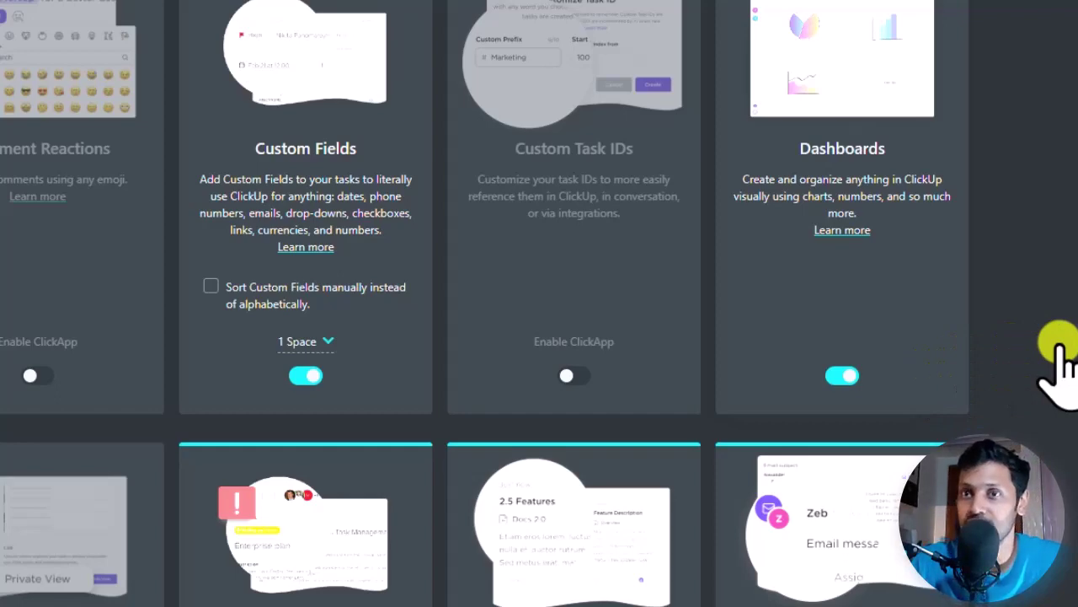
{"action": "scroll", "coordinate": [1010, 370], "scroll_direction": "down", "scroll_amount": 5}
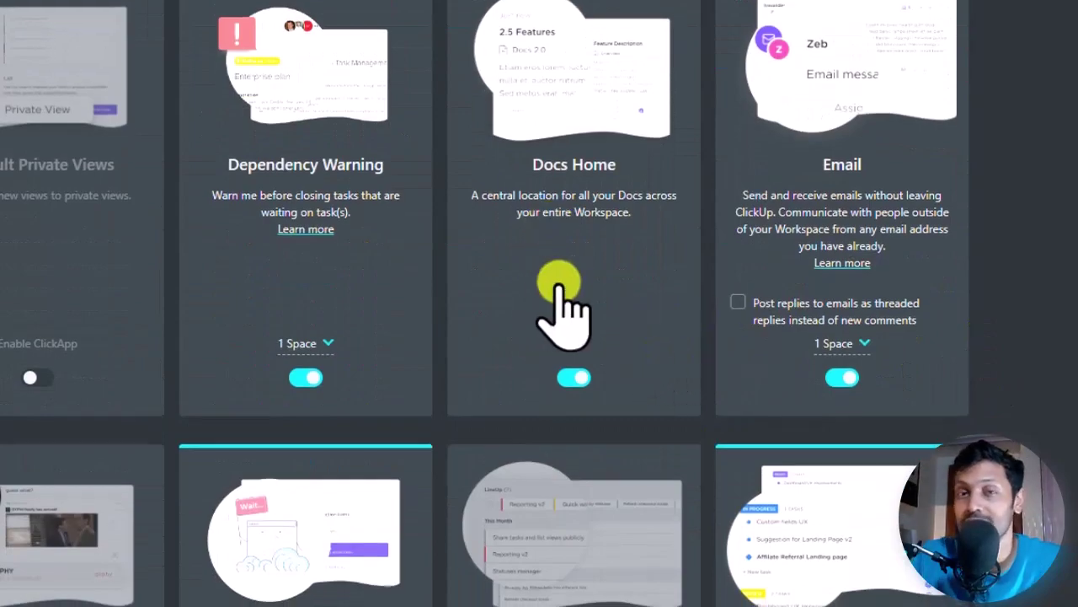
{"action": "scroll", "coordinate": [560, 310], "scroll_direction": "down", "scroll_amount": 10}
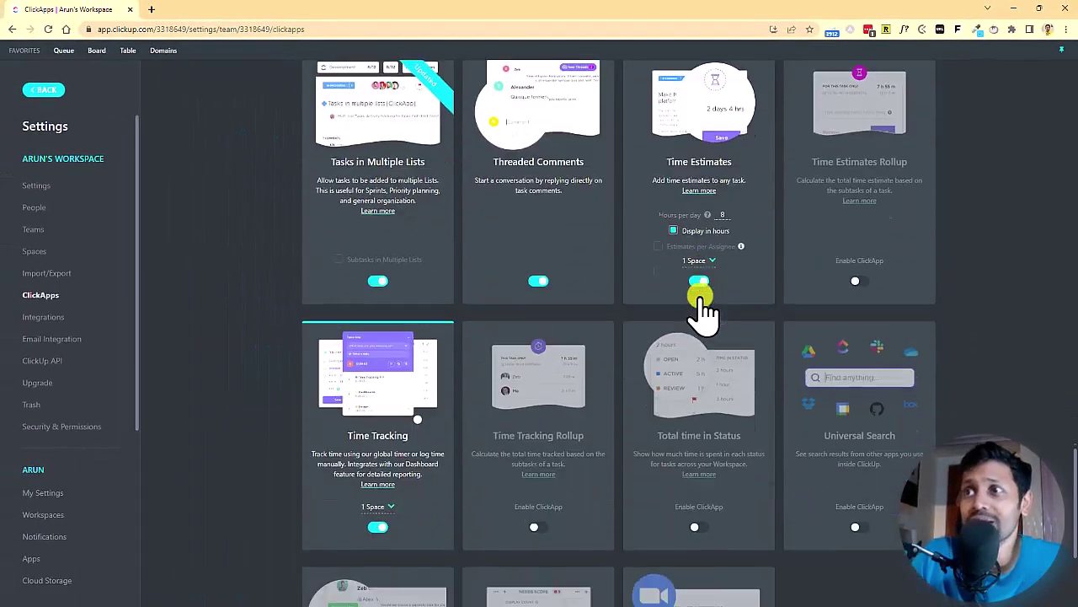
{"action": "scroll", "coordinate": [705, 312], "scroll_direction": "down", "scroll_amount": 3}
{"action": "scroll", "coordinate": [587, 312], "scroll_direction": "up", "scroll_amount": 10}
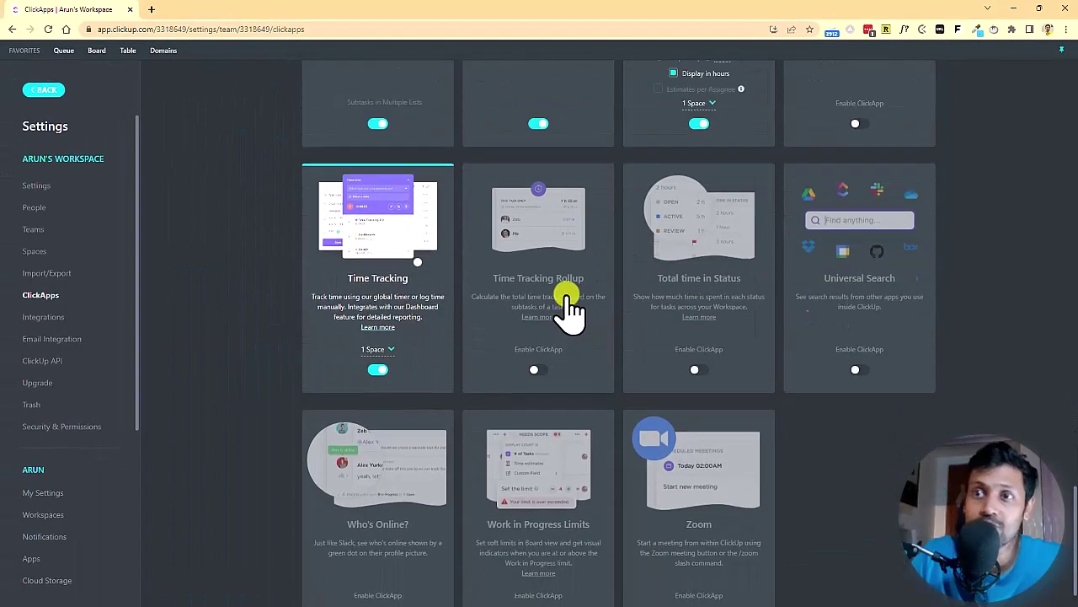
{"action": "scroll", "coordinate": [523, 303], "scroll_direction": "up", "scroll_amount": 5}
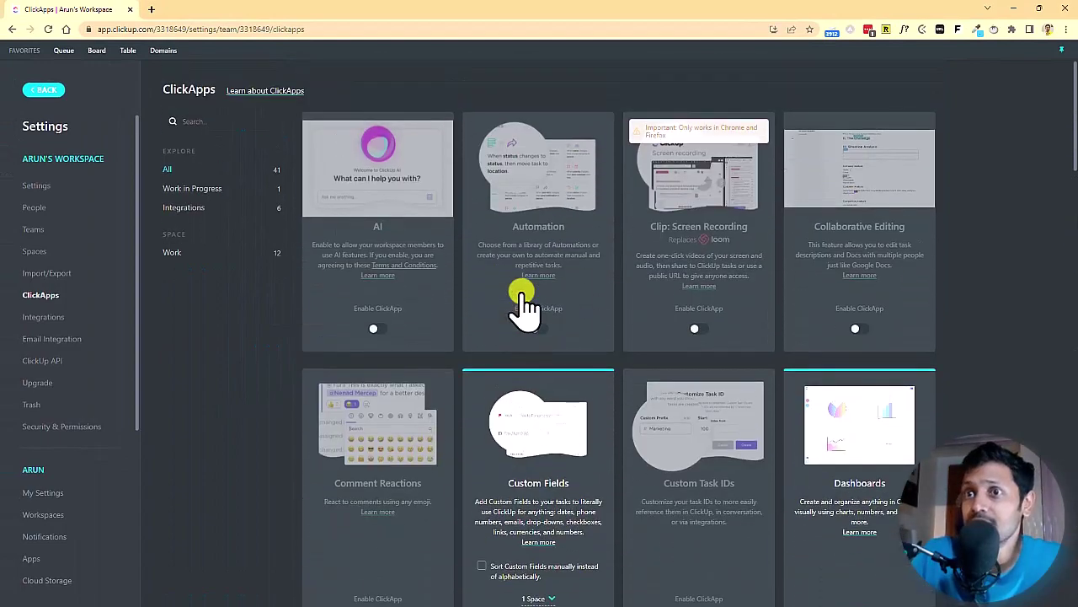
Step: Go from Integrations settings to the App Center and scroll the All Apps list
{"action": "left_click", "coordinate": [38, 316]}
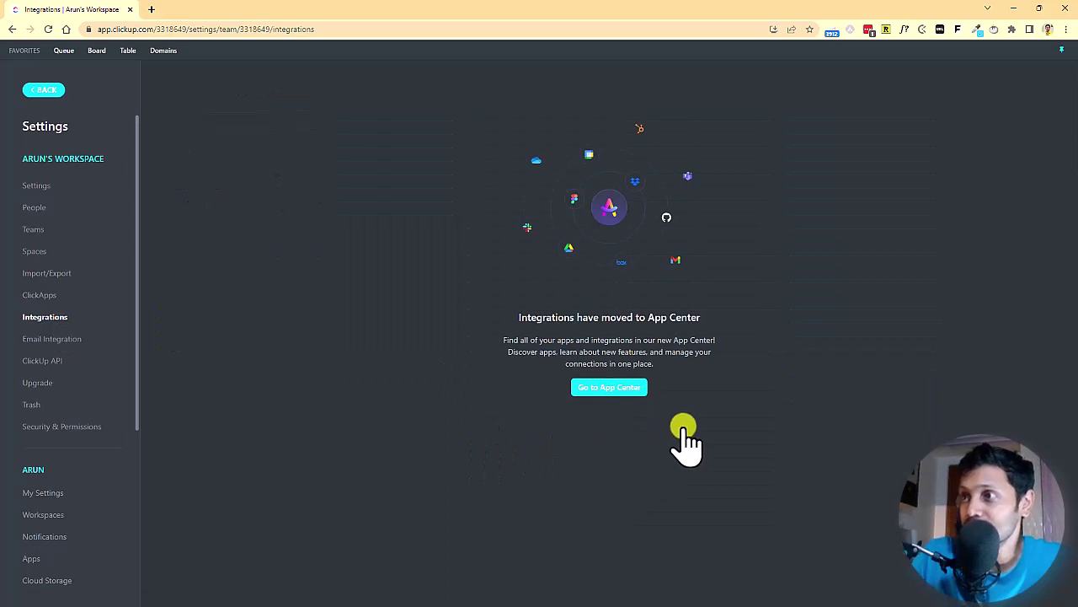
{"action": "left_click", "coordinate": [622, 388]}
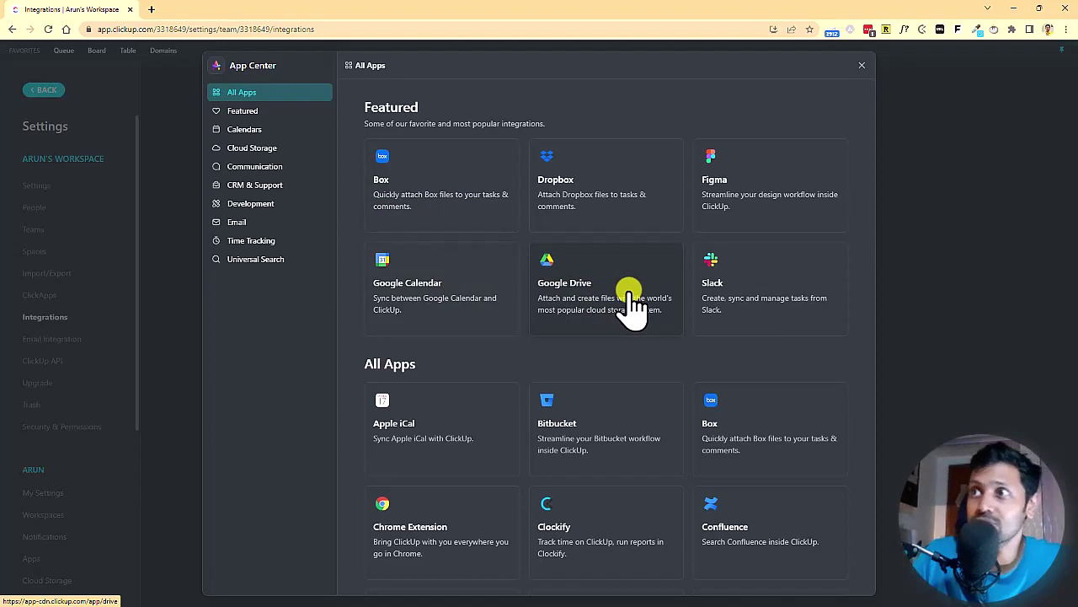
{"action": "scroll", "coordinate": [506, 358], "scroll_direction": "down", "scroll_amount": 1}
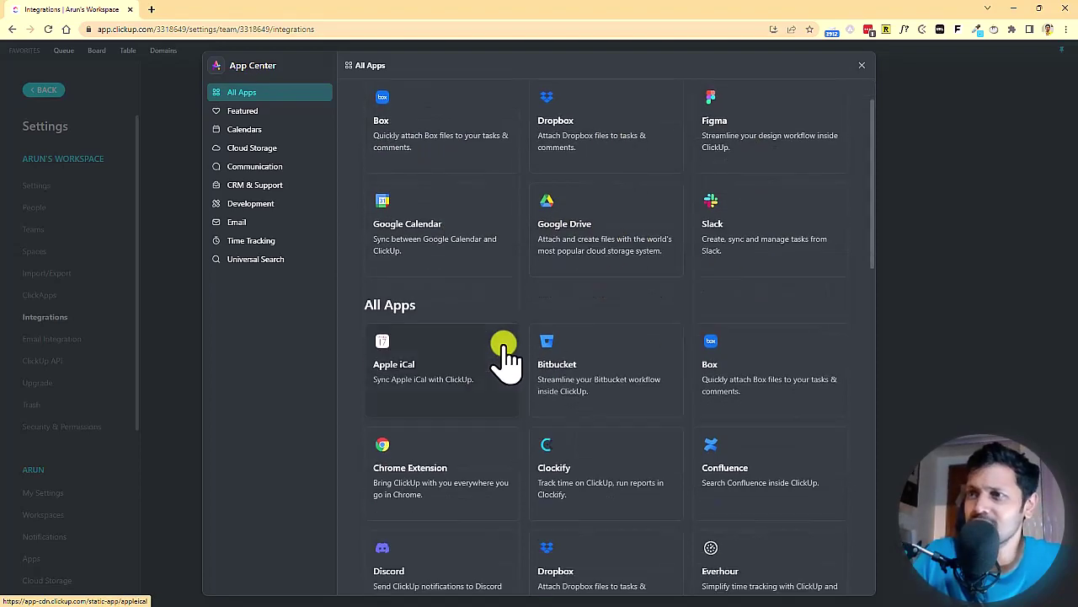
{"action": "scroll", "coordinate": [551, 344], "scroll_direction": "down", "scroll_amount": 15}
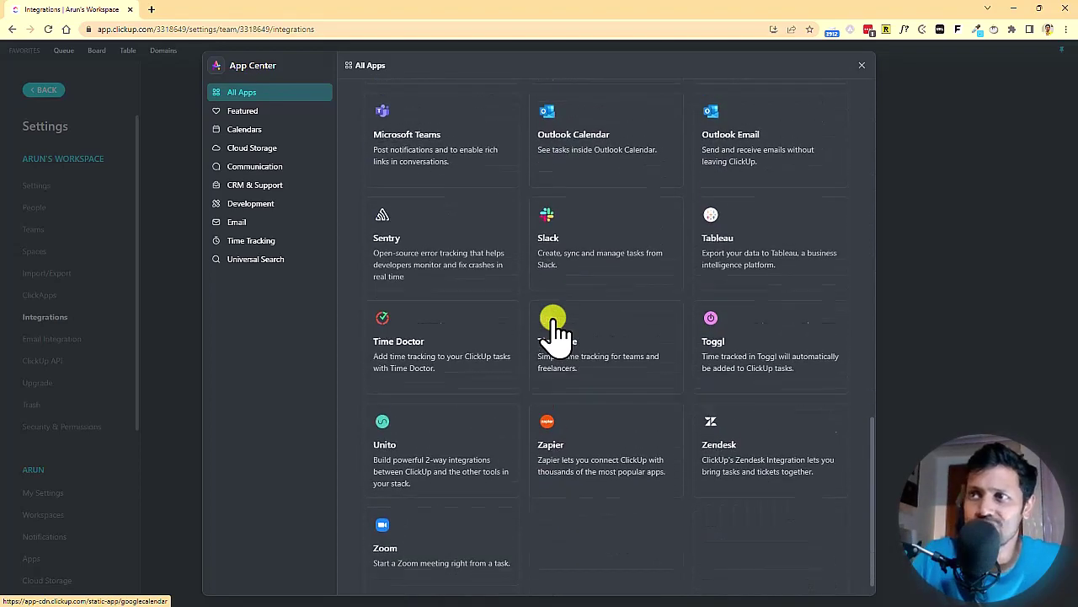
{"action": "scroll", "coordinate": [553, 329], "scroll_direction": "up", "scroll_amount": 15}
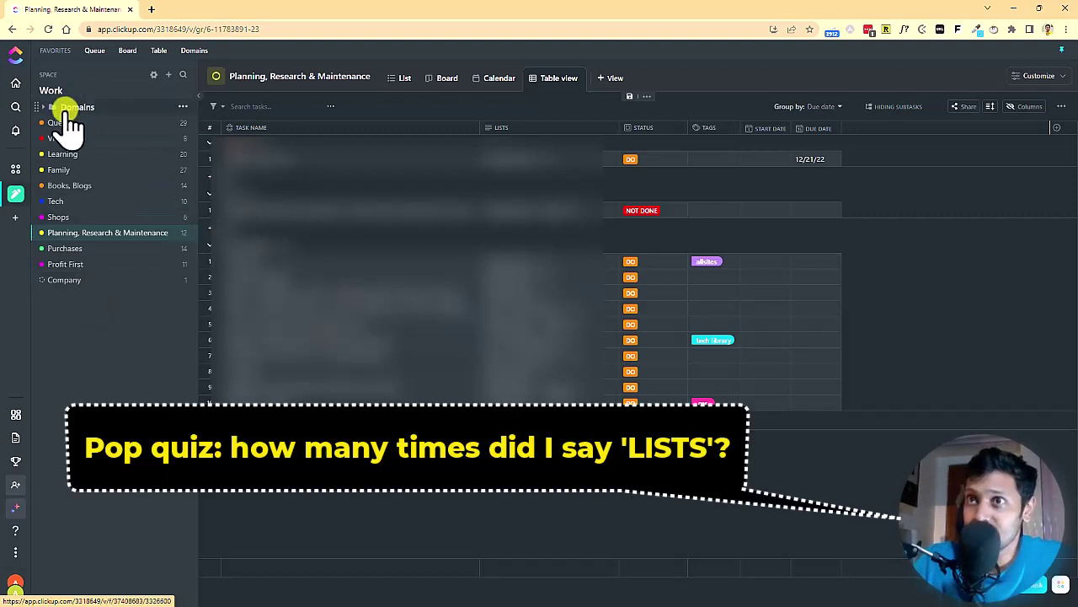
Step: Toggle the Domains folder, collapse the Done and No due date groups, and open task '5tfriday, repair in tltv'
{"action": "left_click", "coordinate": [40, 107]}
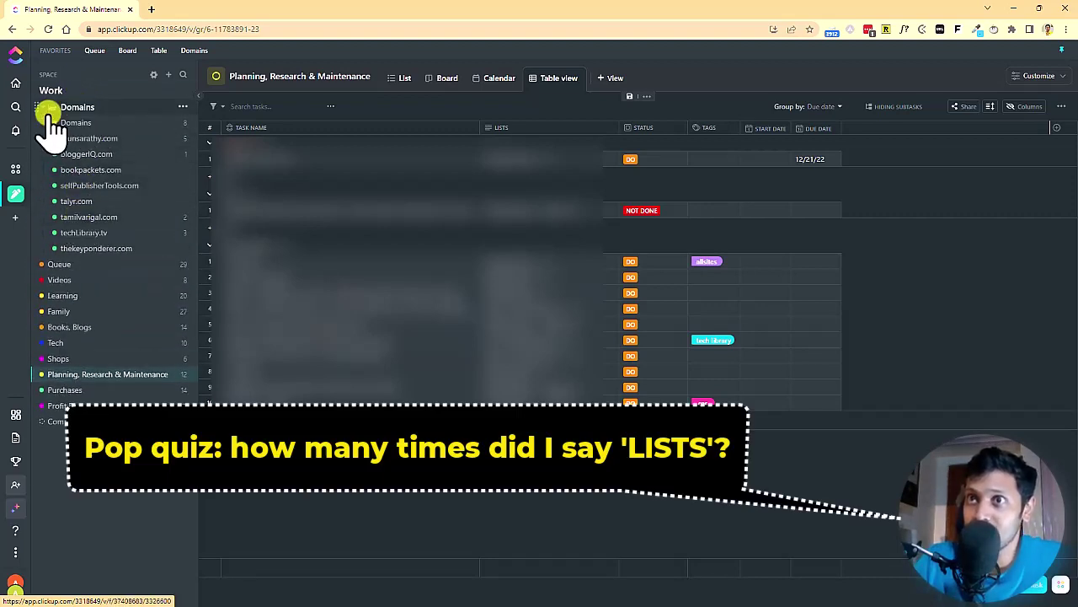
{"action": "left_click", "coordinate": [46, 108]}
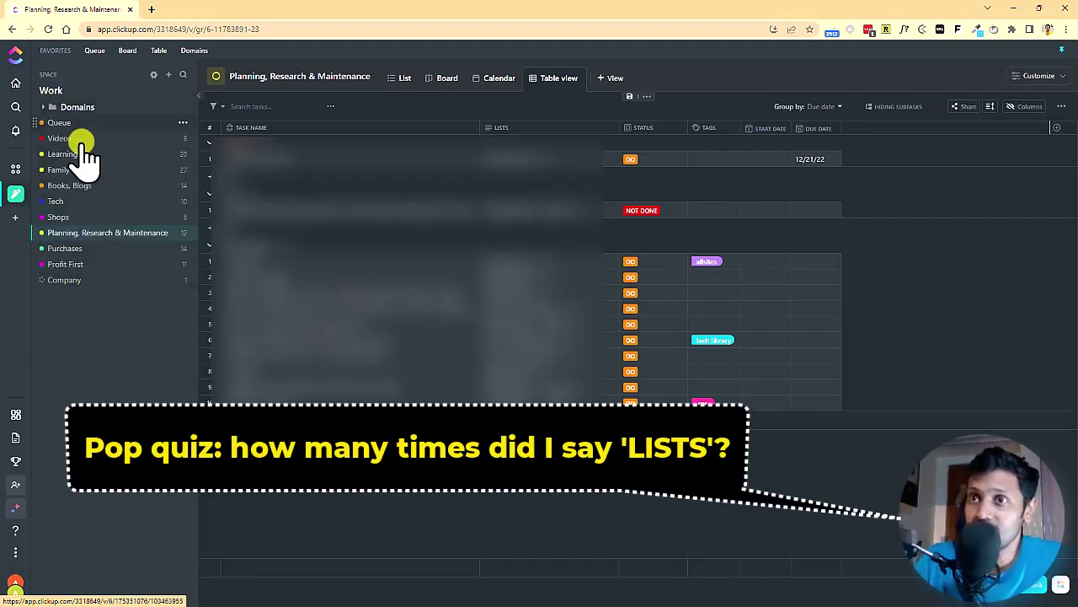
{"action": "left_click", "coordinate": [221, 245]}
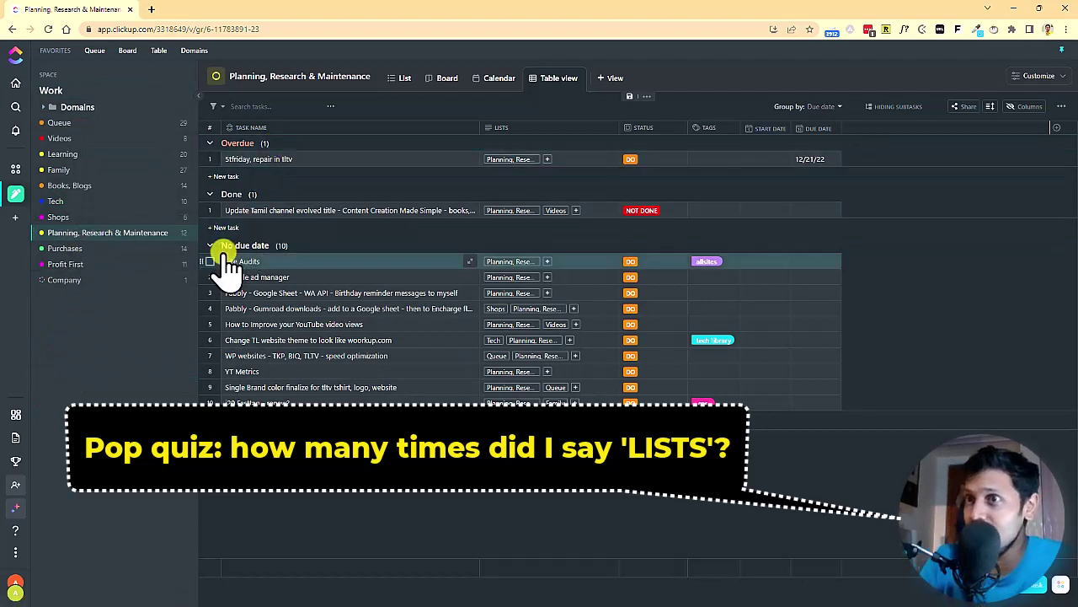
{"action": "left_click", "coordinate": [232, 194]}
{"action": "left_click", "coordinate": [466, 160]}
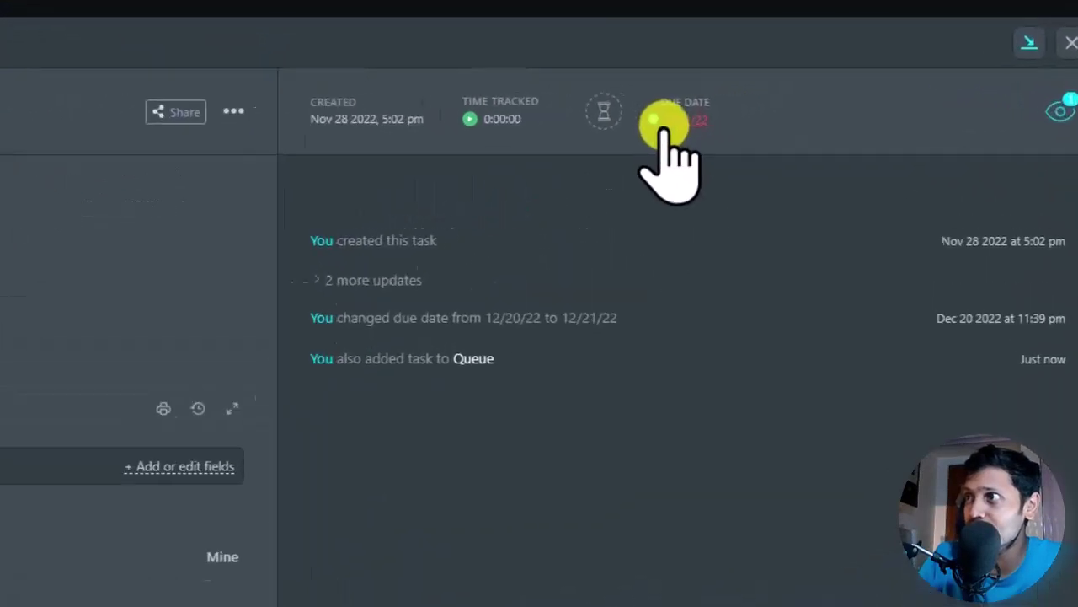
Step: Replace the overdue due date by entering '1 week' to set 6/8/2023, then close the task
{"action": "left_click", "coordinate": [662, 117]}
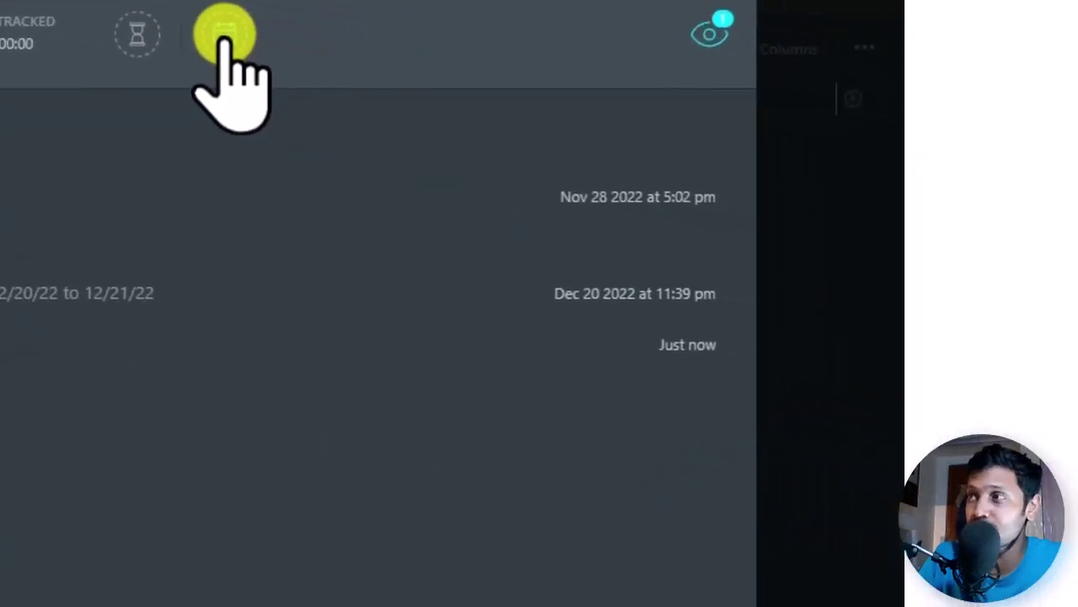
{"action": "left_click", "coordinate": [608, 118]}
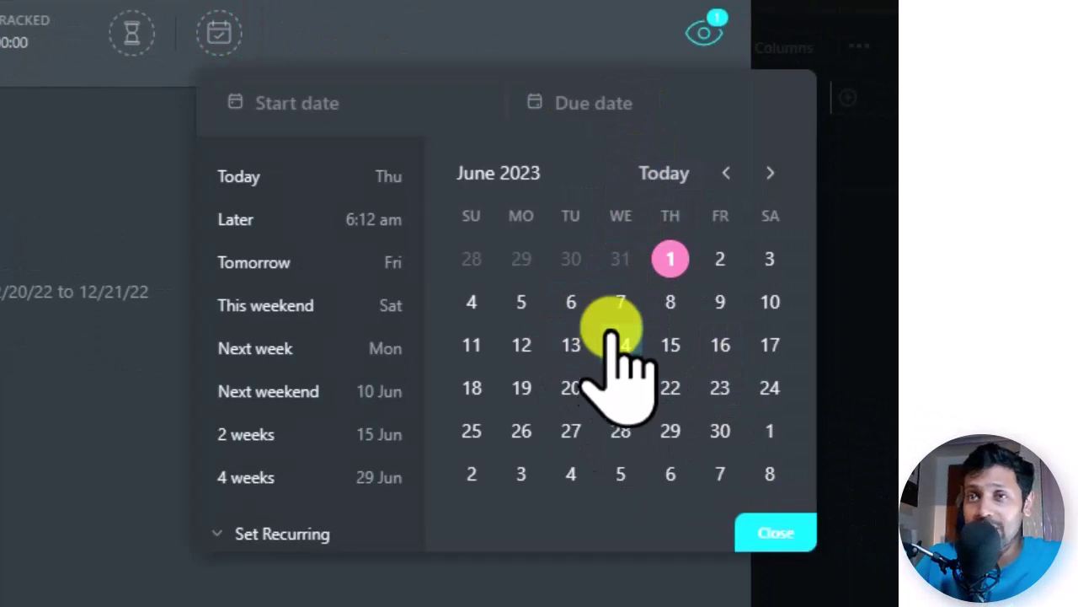
{"action": "left_click", "coordinate": [683, 103]}
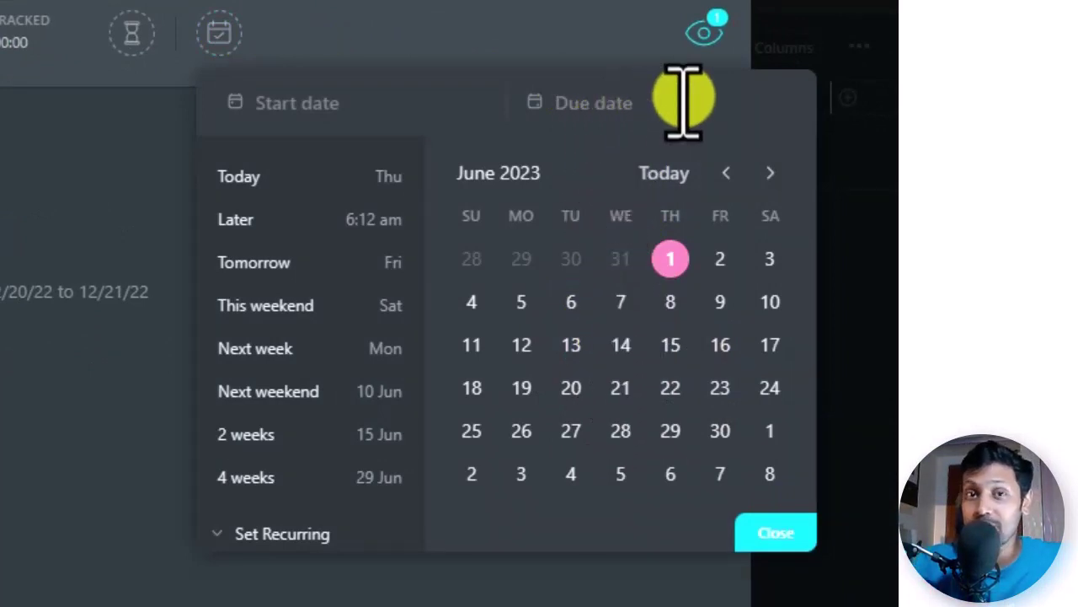
{"action": "type", "text": "2 days"}
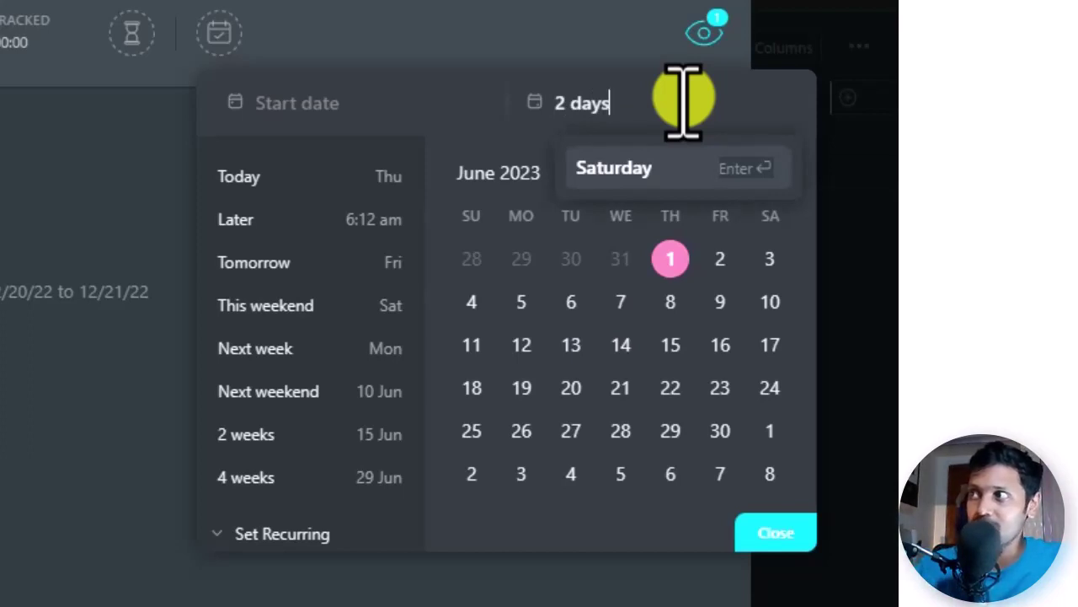
{"action": "key", "text": "BackSpace"}
{"action": "key", "text": "BackSpace"}
{"action": "key", "text": "BackSpace"}
{"action": "key", "text": "BackSpace"}
{"action": "key", "text": "BackSpace"}
{"action": "key", "text": "BackSpace"}
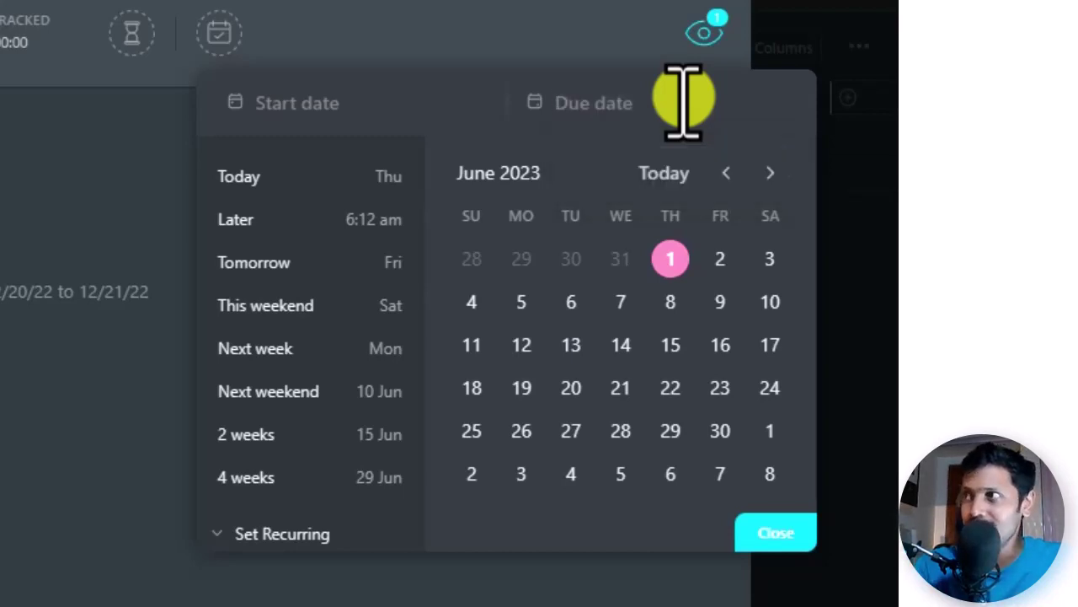
{"action": "type", "text": "1 week"}
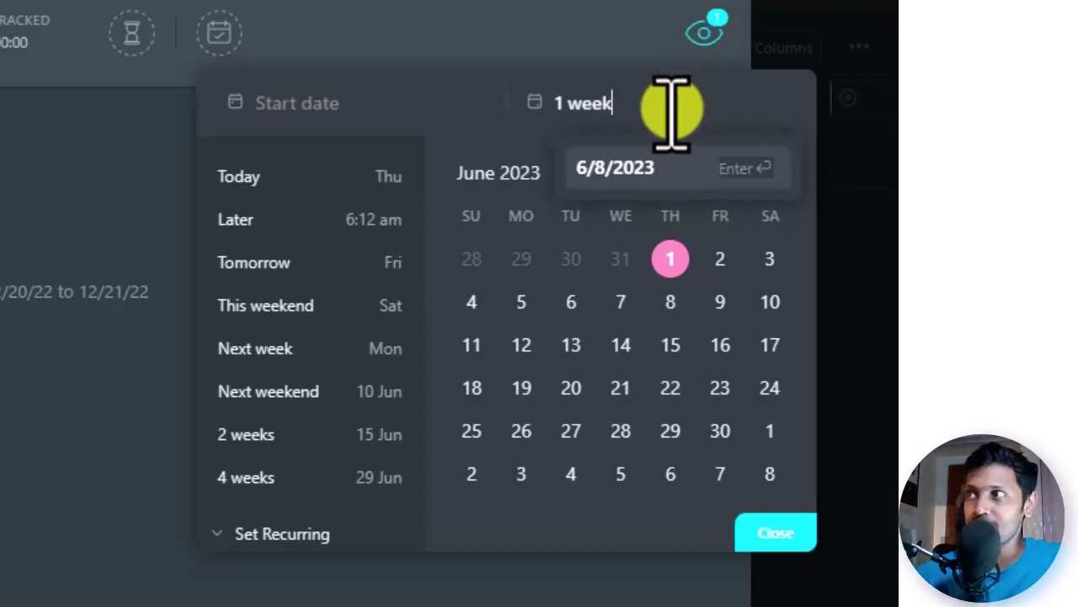
{"action": "left_click", "coordinate": [624, 168]}
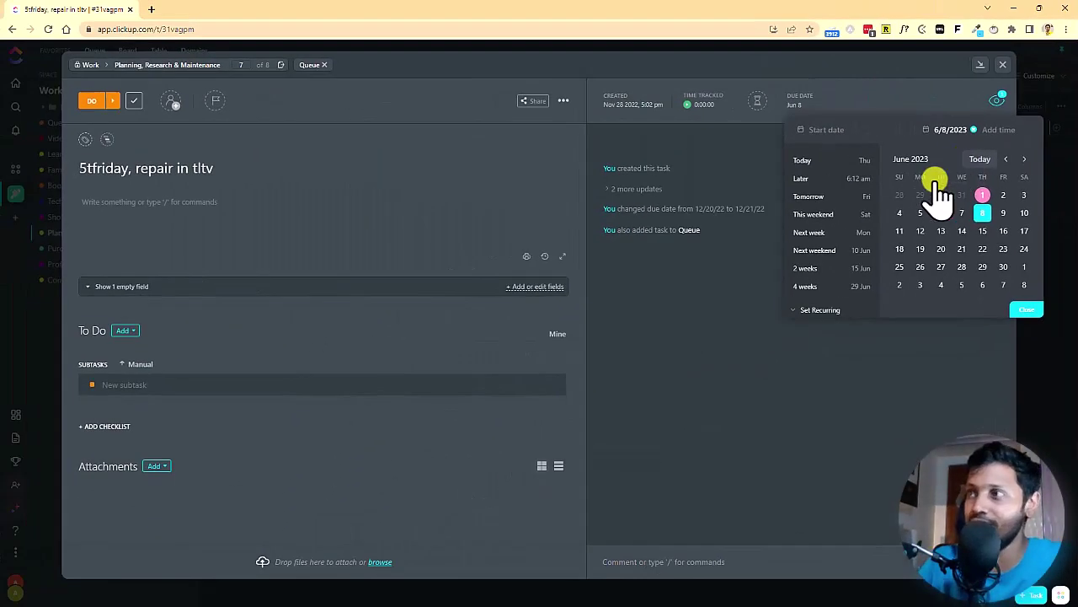
{"action": "left_click", "coordinate": [773, 350]}
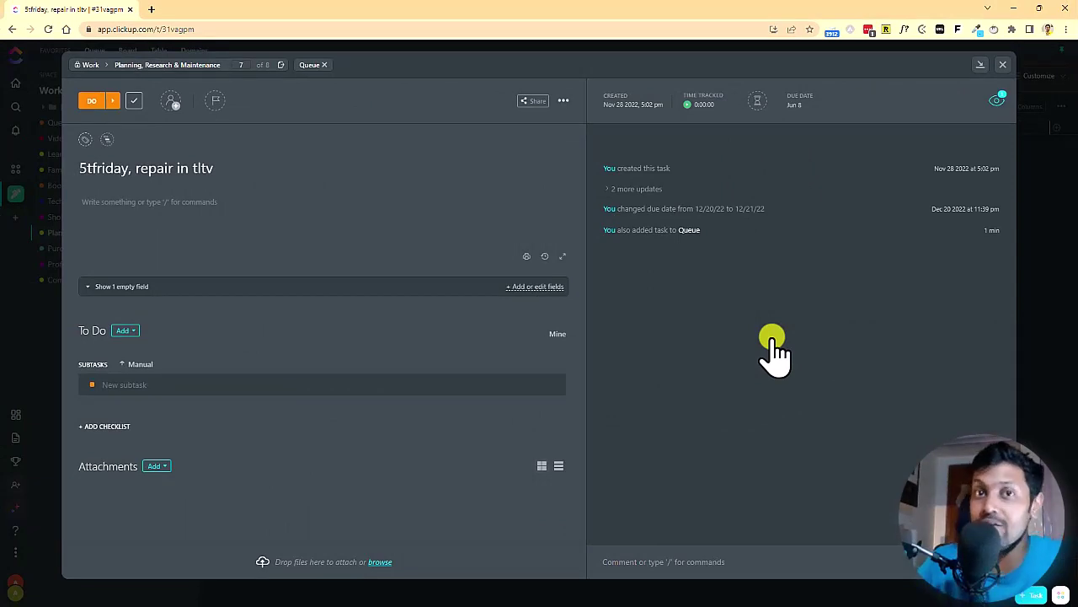
{"action": "key", "text": "Escape"}
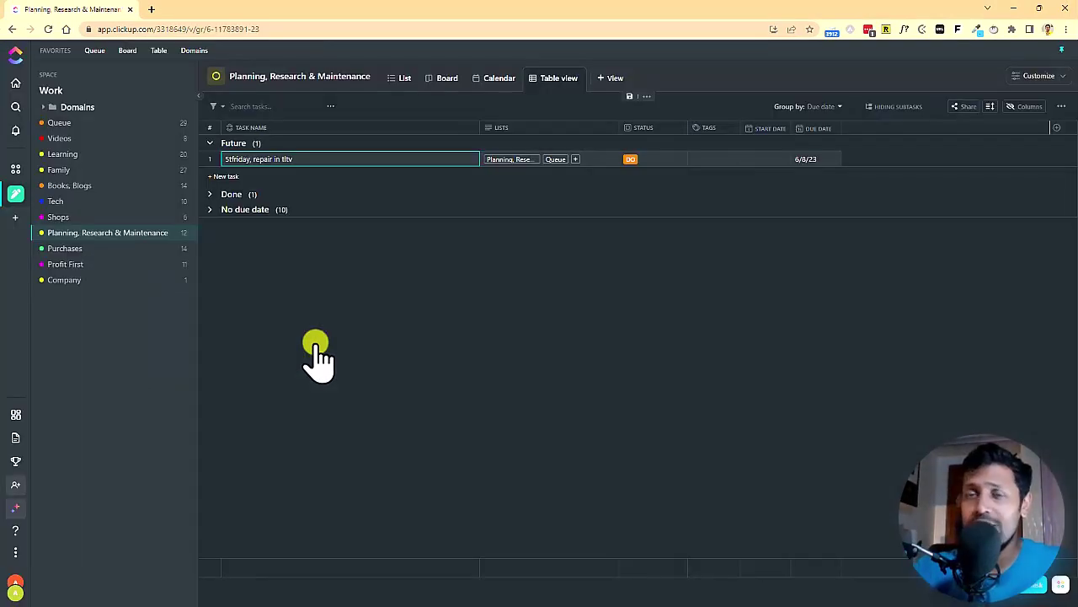